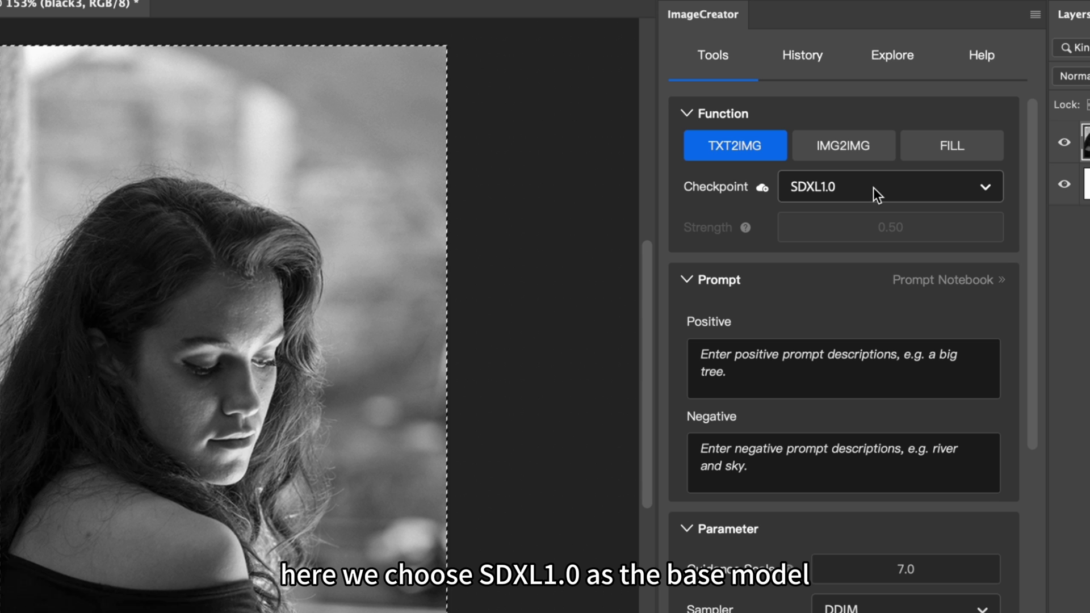
Step: Enable ControlNet at weight 1 with the recolor_xl_sai_128 control model
left_click(793, 369)
left_click_drag(1035, 285, 1009, 511)
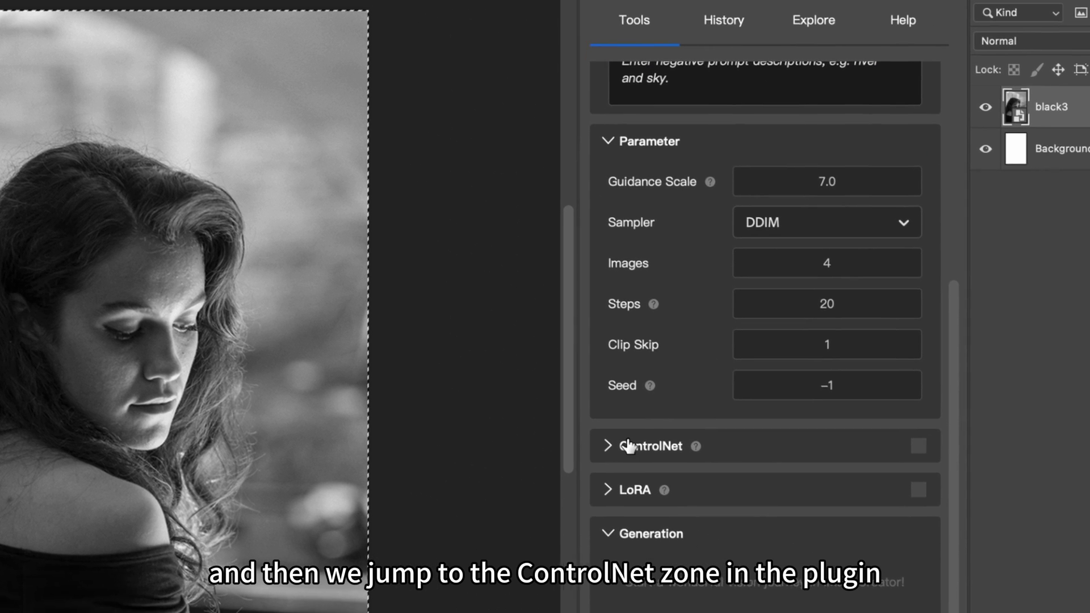
left_click(628, 447)
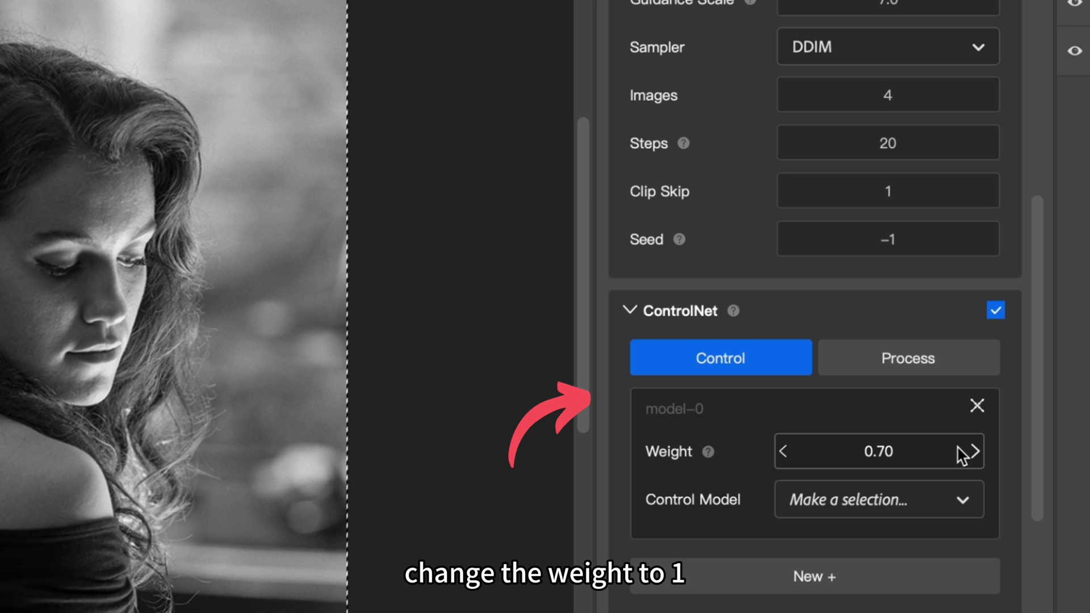
left_click(950, 451)
type("1.")
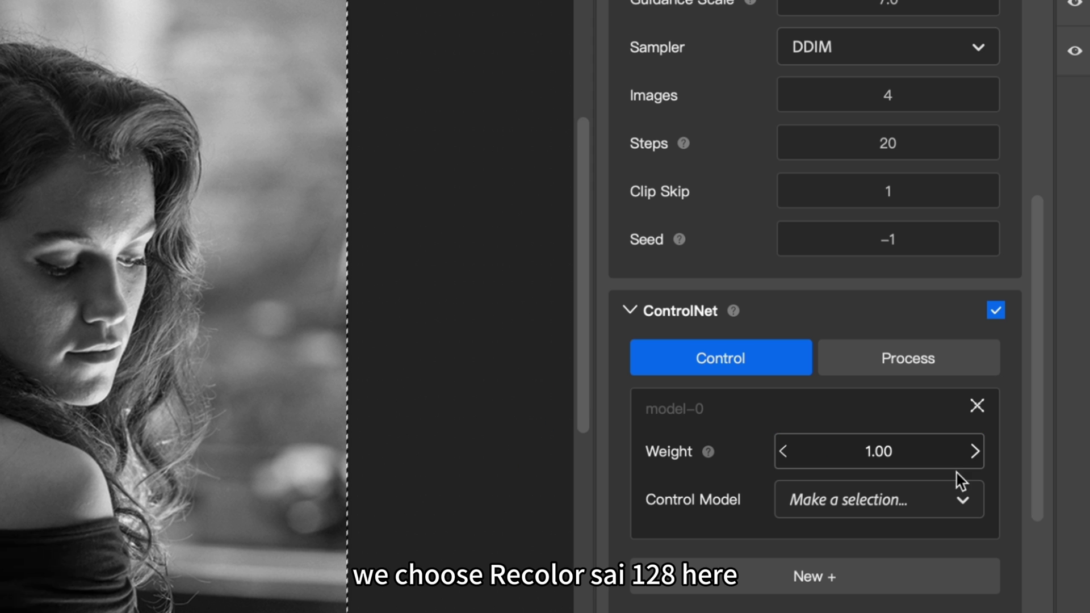
left_click(953, 501)
left_click(920, 542)
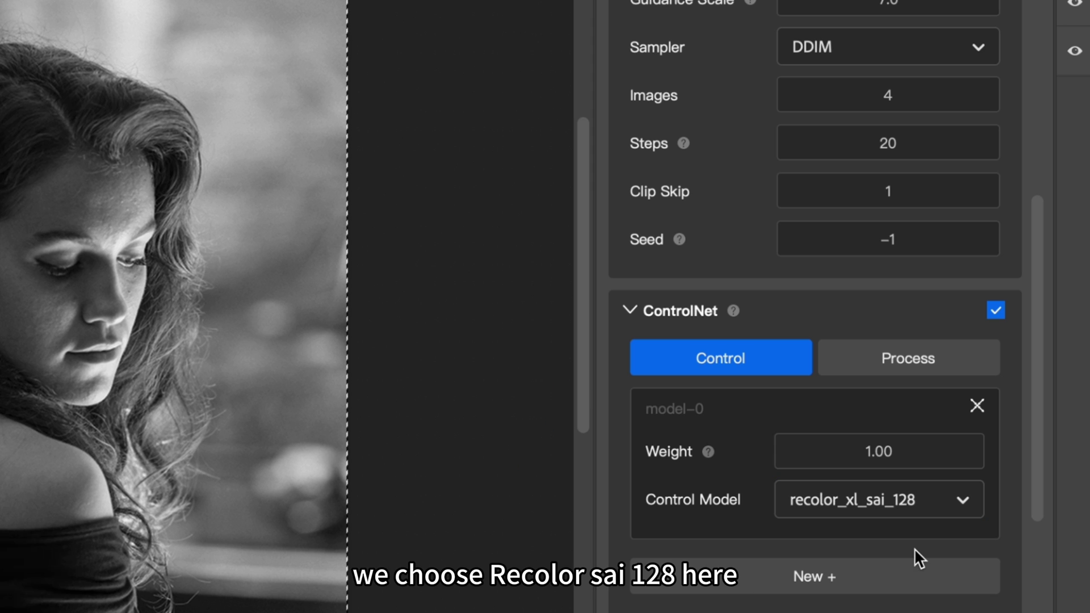
Step: Generate a Recolor Luminance preprocessing map from the portrait
left_click(931, 358)
scroll(913, 419, "down", 5)
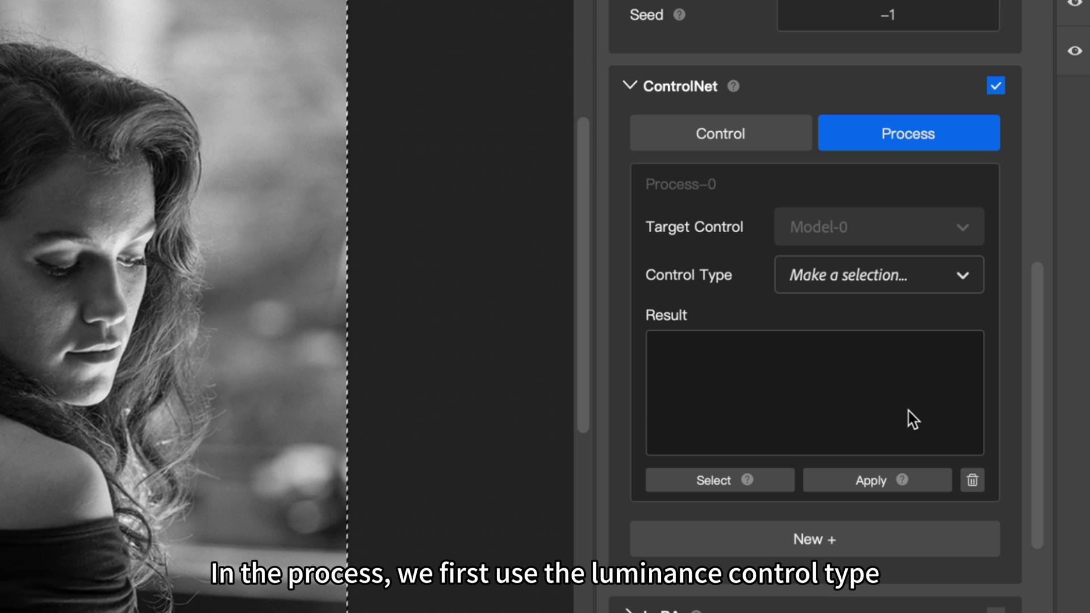
left_click(900, 272)
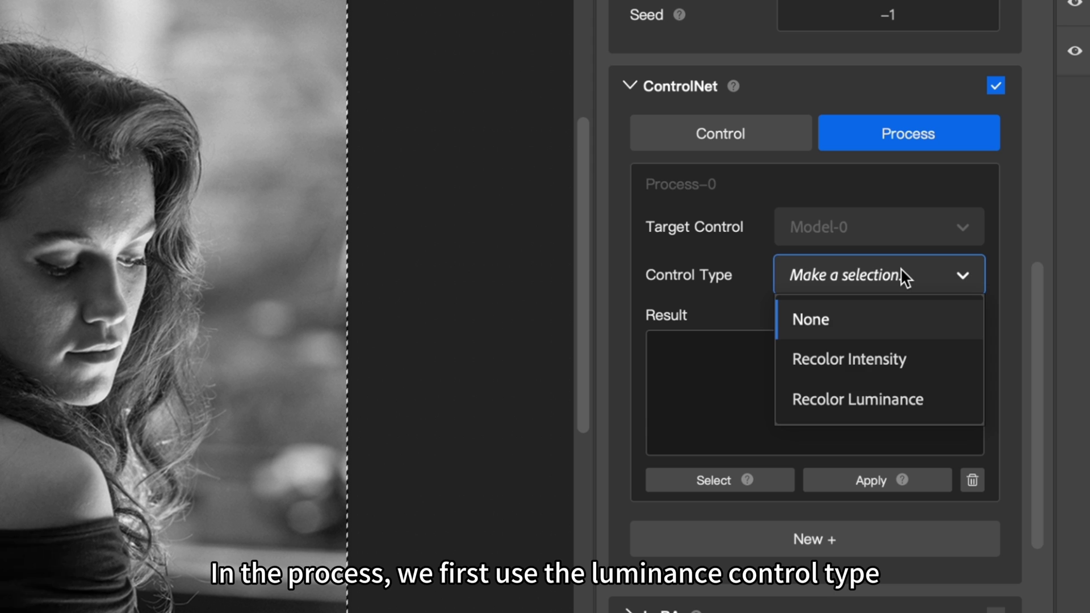
left_click(886, 396)
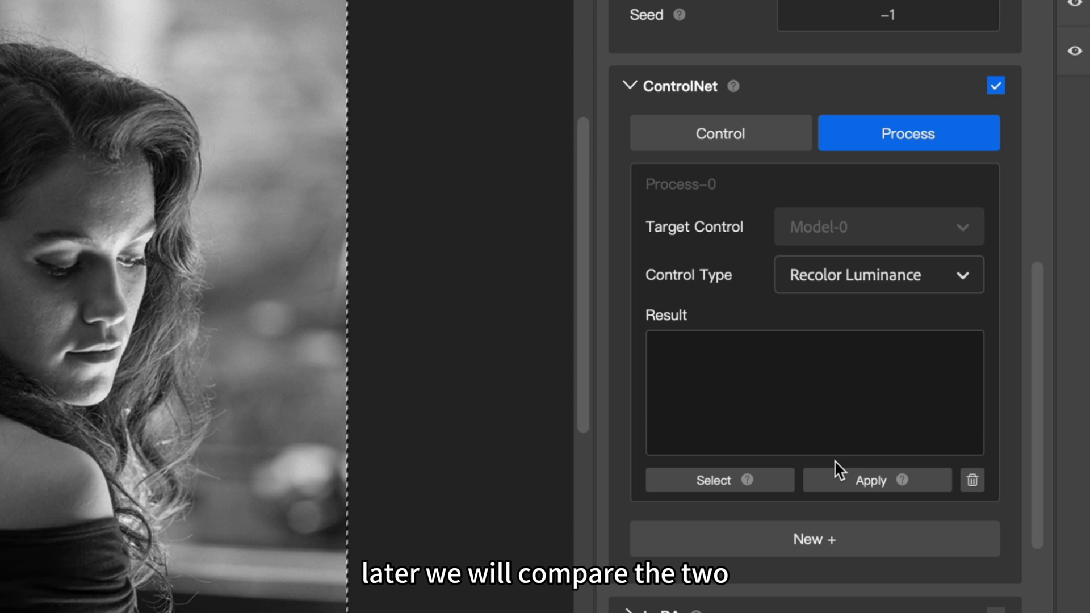
left_click(710, 480)
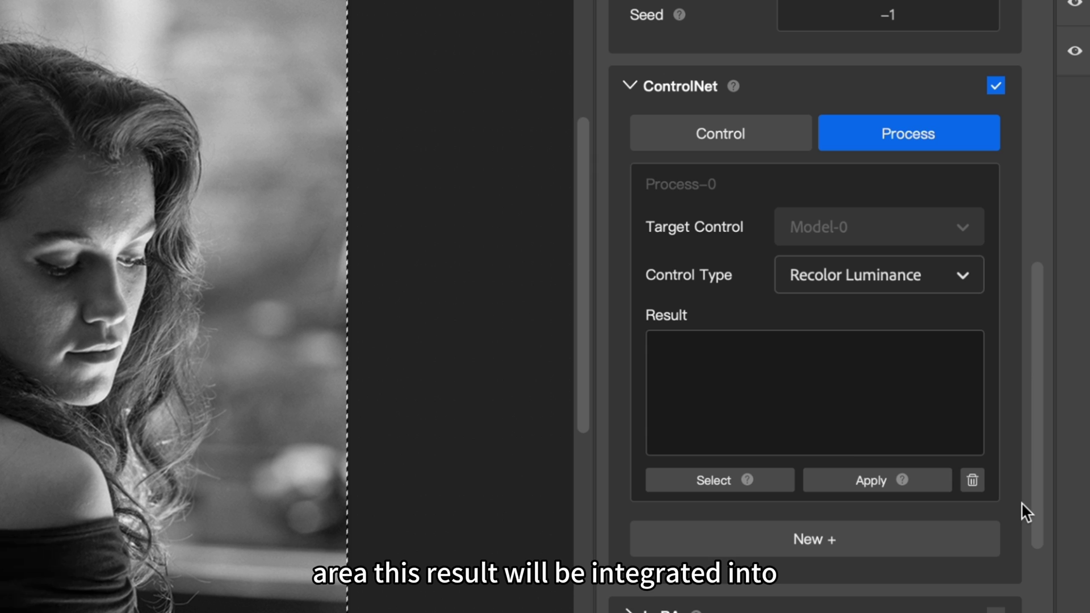
scroll(1020, 495, "down", 2)
scroll(1018, 479, "up", 3)
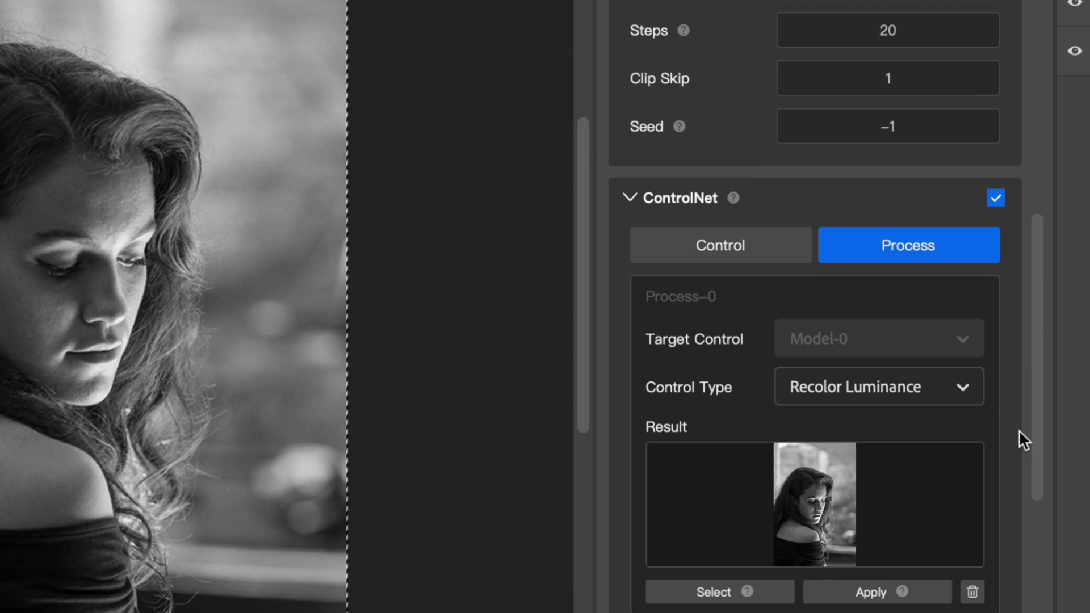
scroll(1025, 428, "up", 4)
scroll(1024, 426, "up", 3)
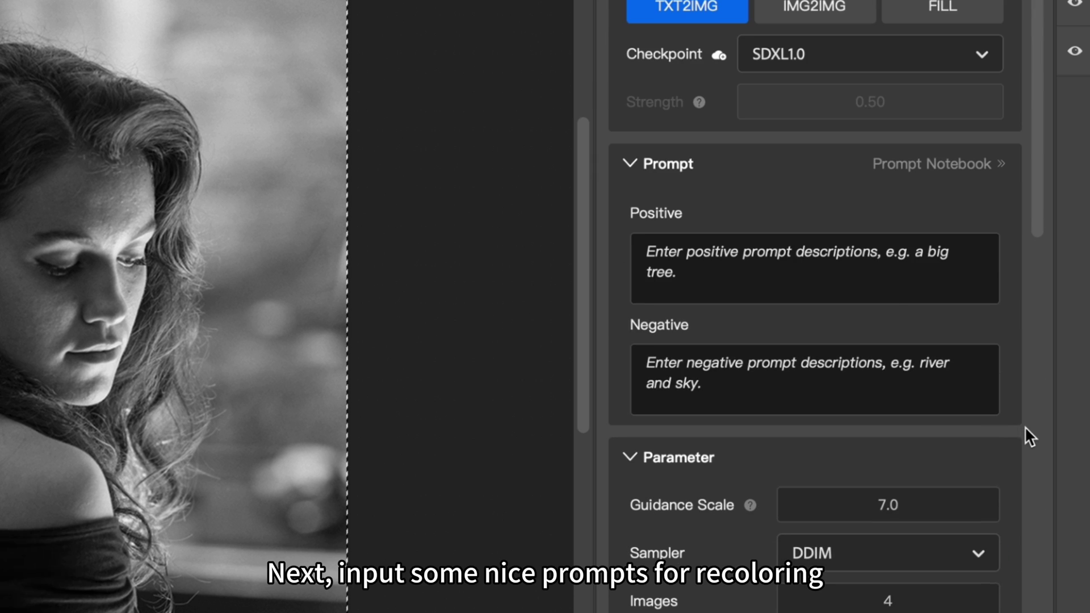
Step: Enter cinematic film-photo positive prompts and drawing/painting negative prompts
left_click(890, 282)
type("cinematic photo . 35mm photograph, film, bokeh, professional, 4k, highly detailed")
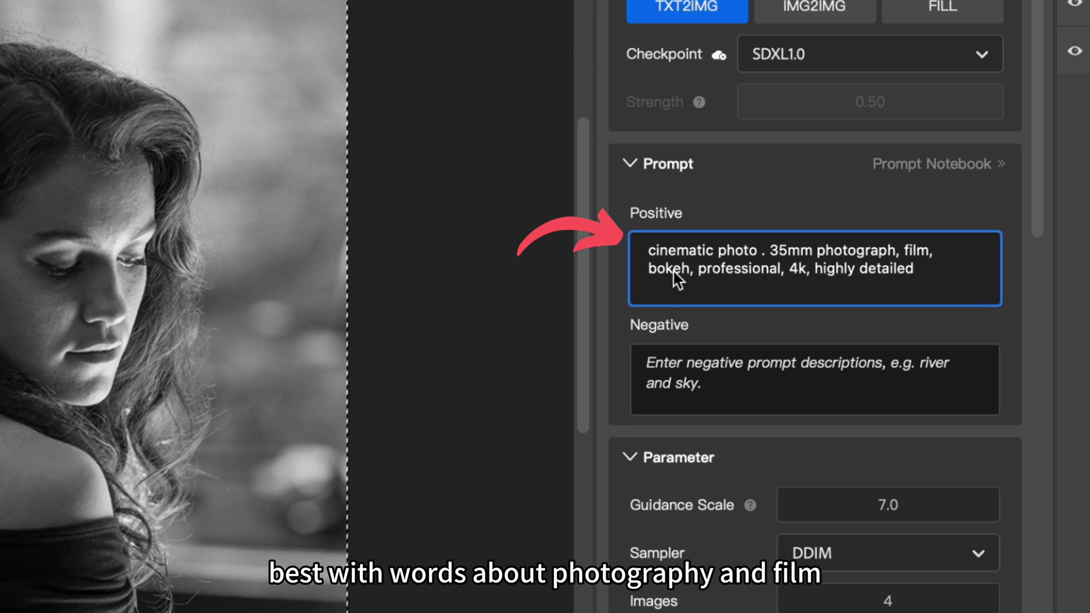
left_click_drag(682, 271, 654, 271)
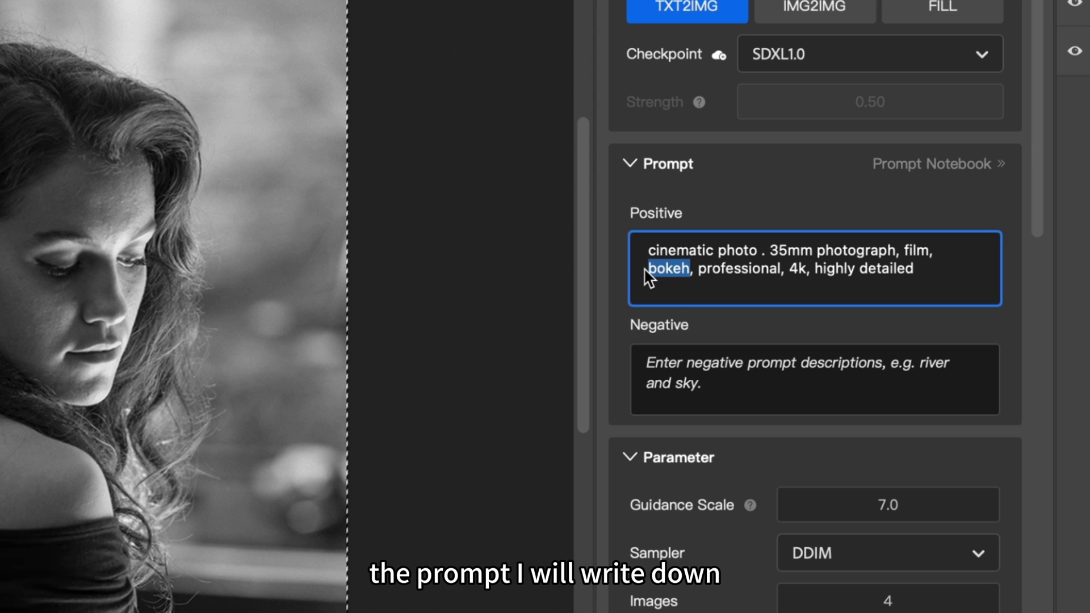
left_click(686, 294)
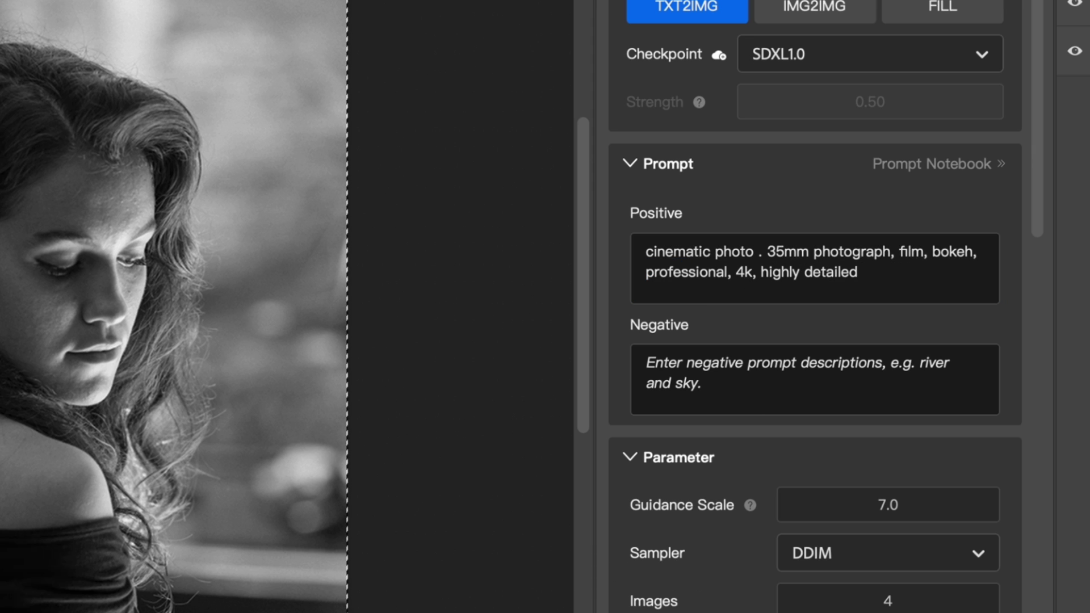
left_click(824, 384)
type("drawing, painting, crayon, sketch, graphite, impressionist, noisy, blurry, soft, deformed, ugly")
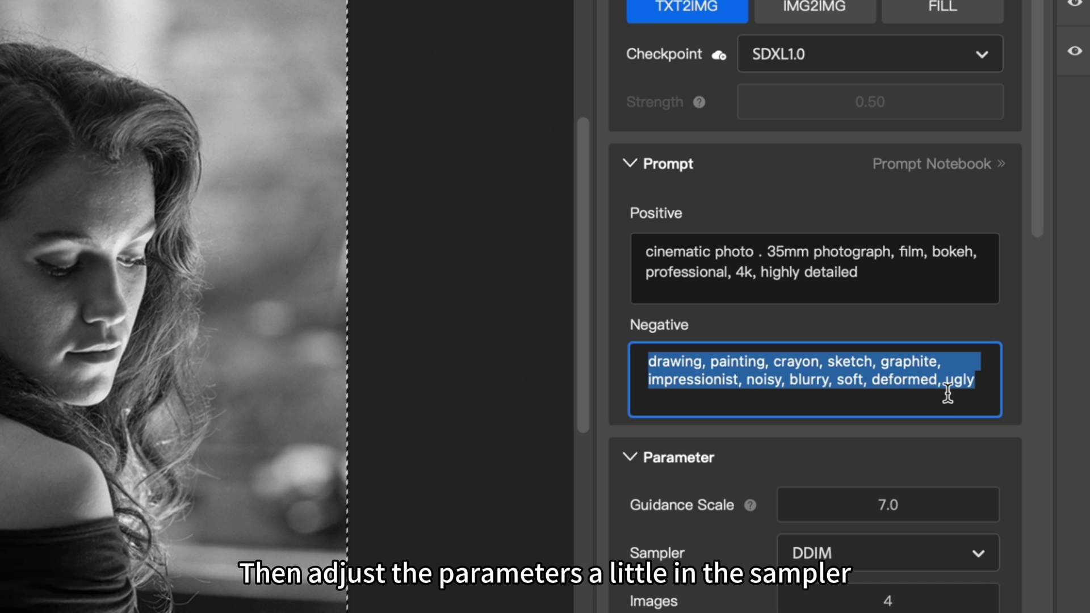
left_click(1025, 433)
scroll(1025, 432, "down", 3)
Step: Use the DPM++ 2M Karras sampler with 30 sampling steps
left_click(958, 319)
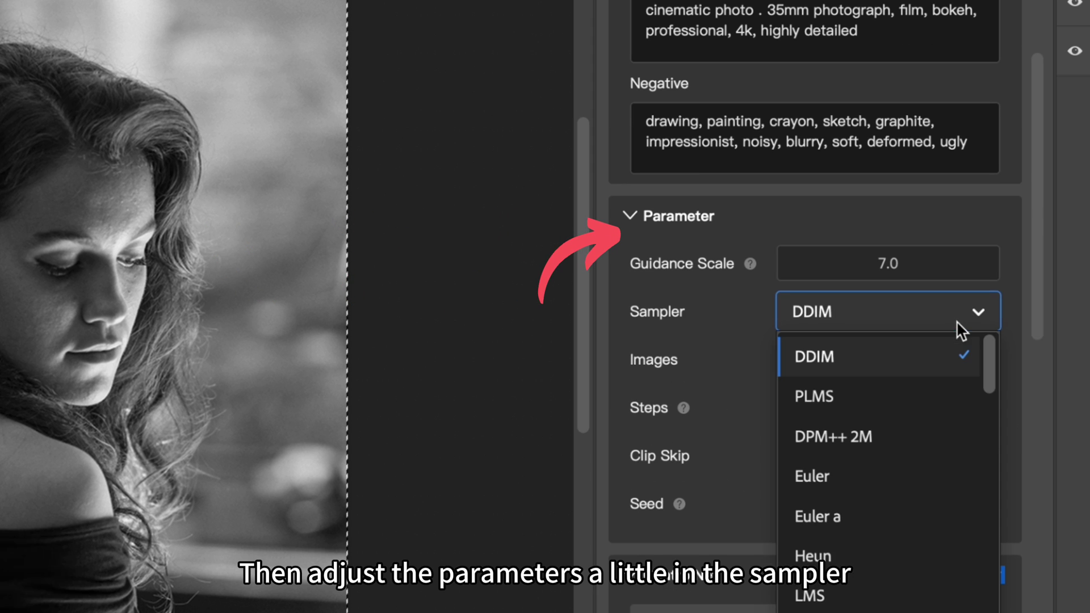
scroll(932, 533, "down", 3)
scroll(931, 533, "down", 2)
scroll(930, 530, "down", 3)
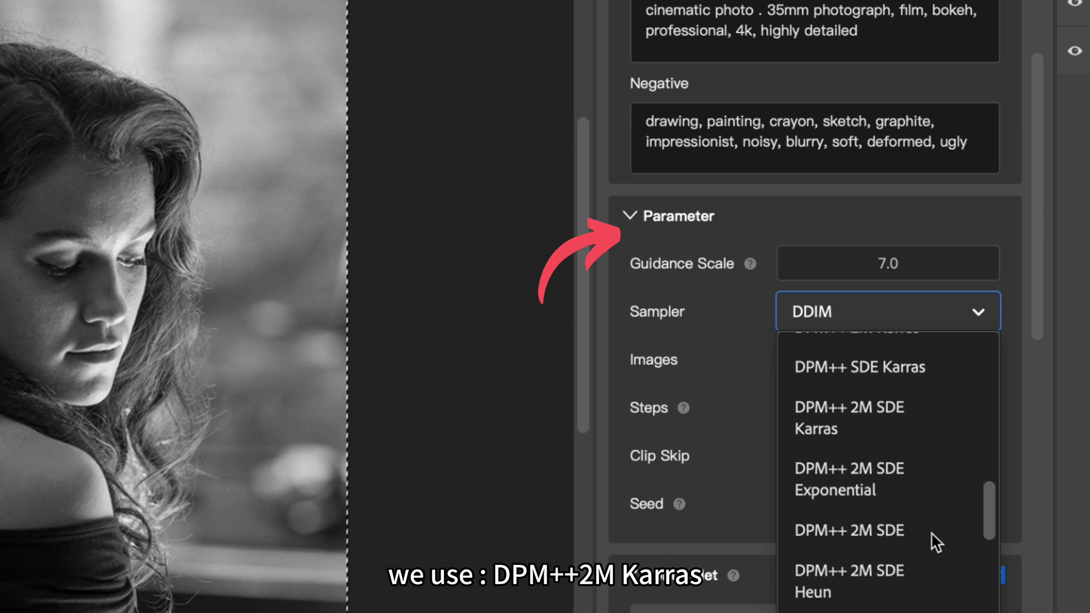
scroll(891, 432, "up", 1)
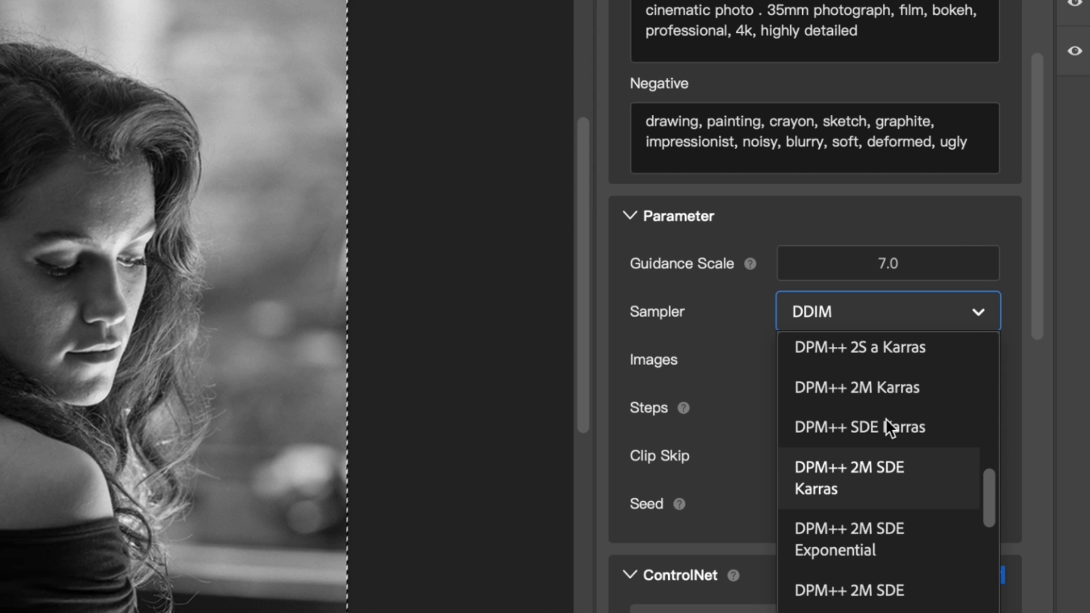
scroll(890, 425, "up", 1)
left_click(891, 428)
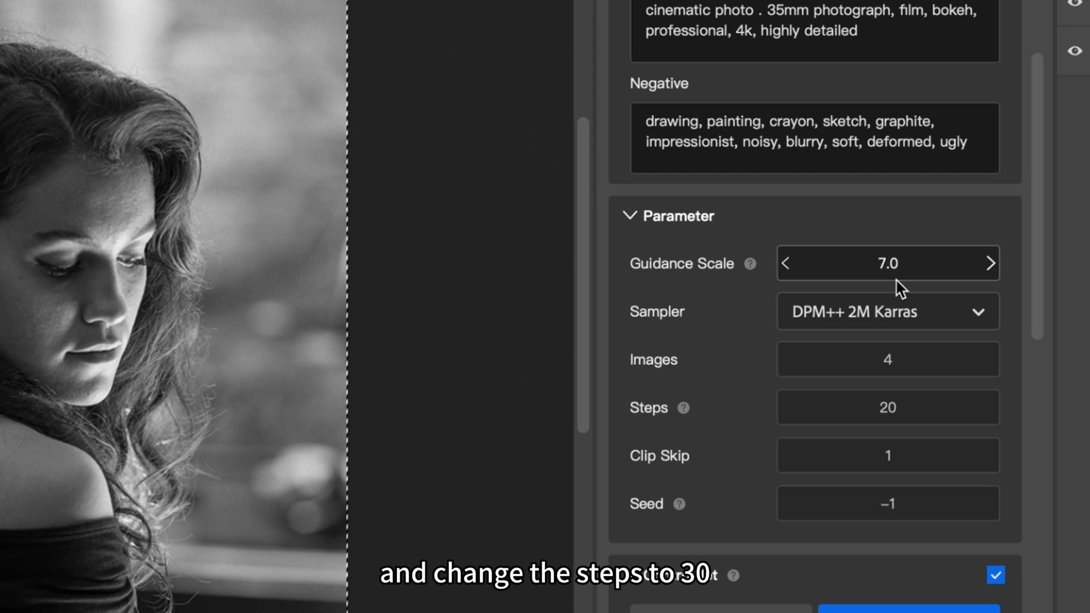
left_click(894, 418)
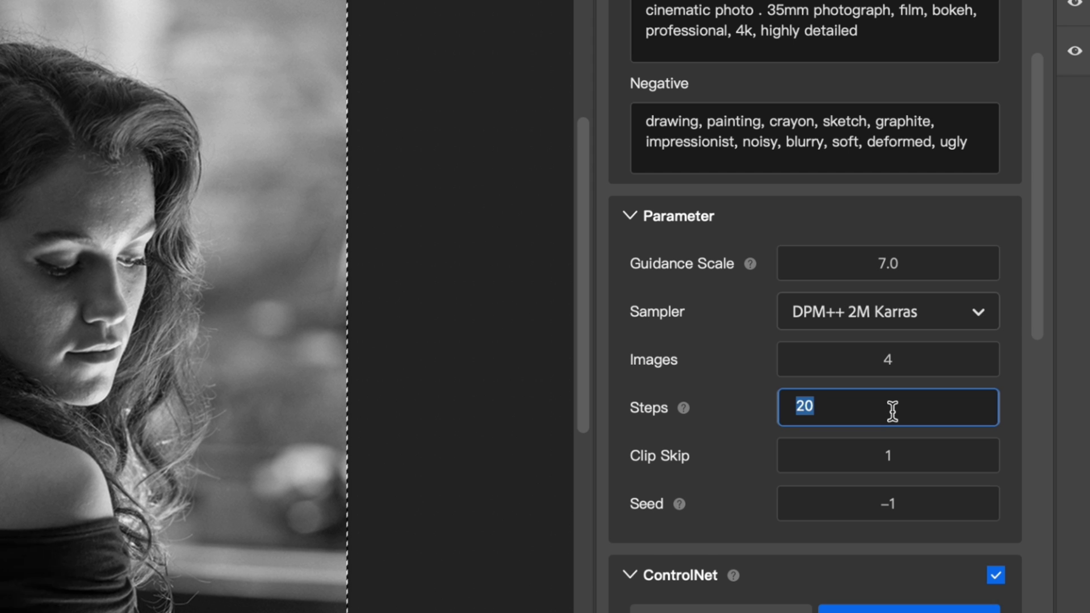
type("30")
key("Return")
scroll(903, 478, "down", 2)
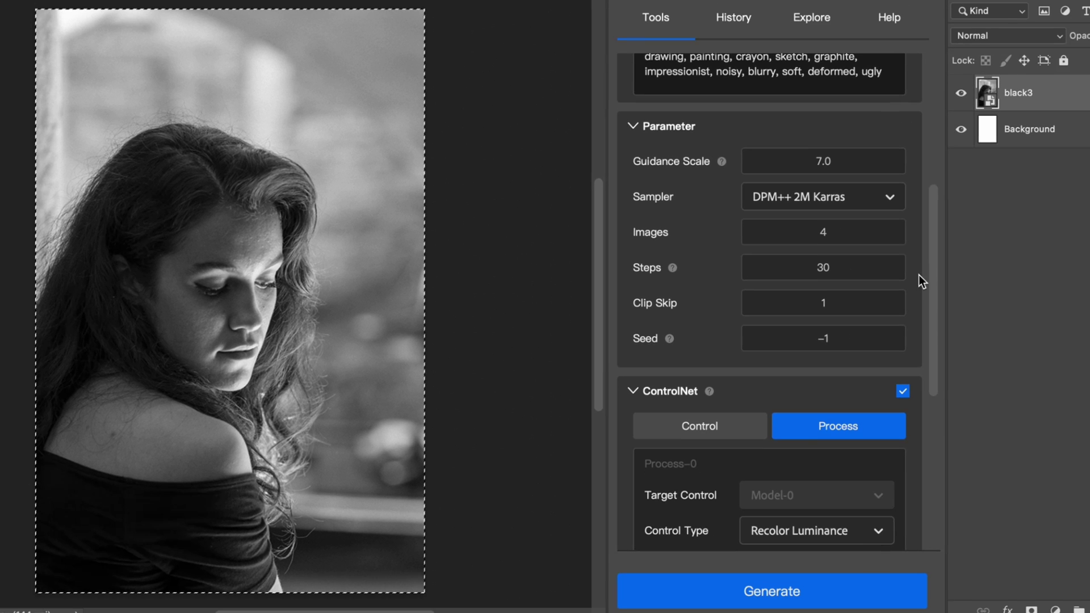
scroll(915, 276, "down", 2)
scroll(914, 276, "down", 2)
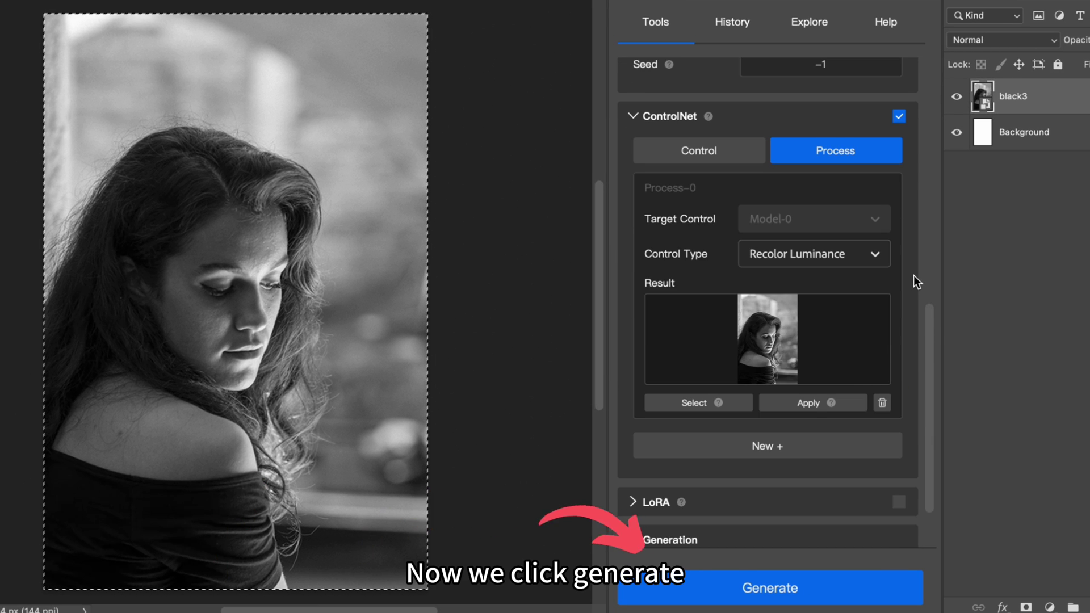
scroll(914, 275, "down", 1)
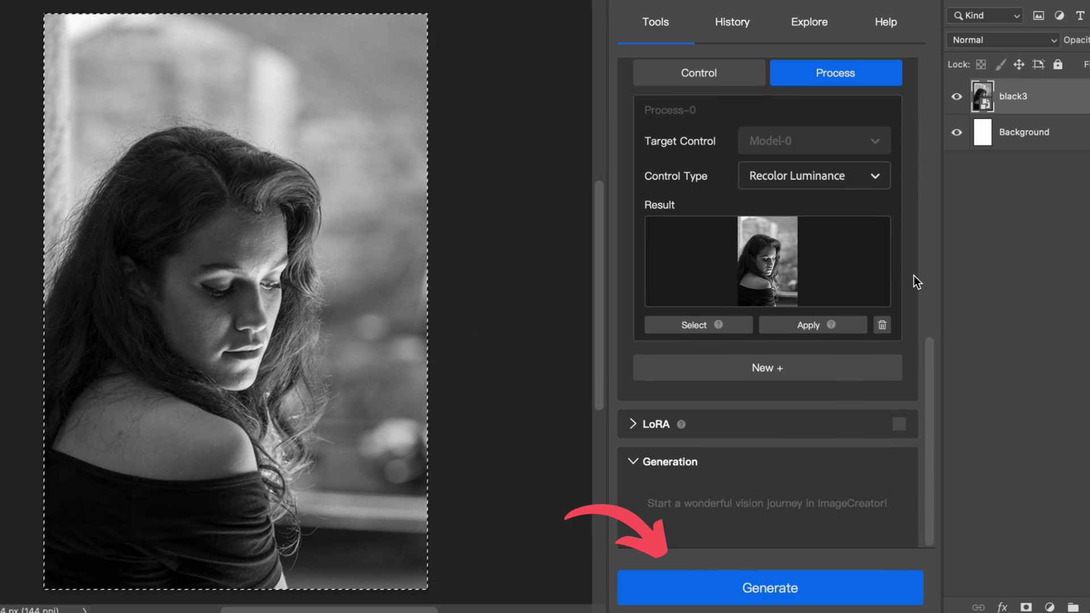
Step: Generate luminance recolors and import all four results as layers
left_click(812, 591)
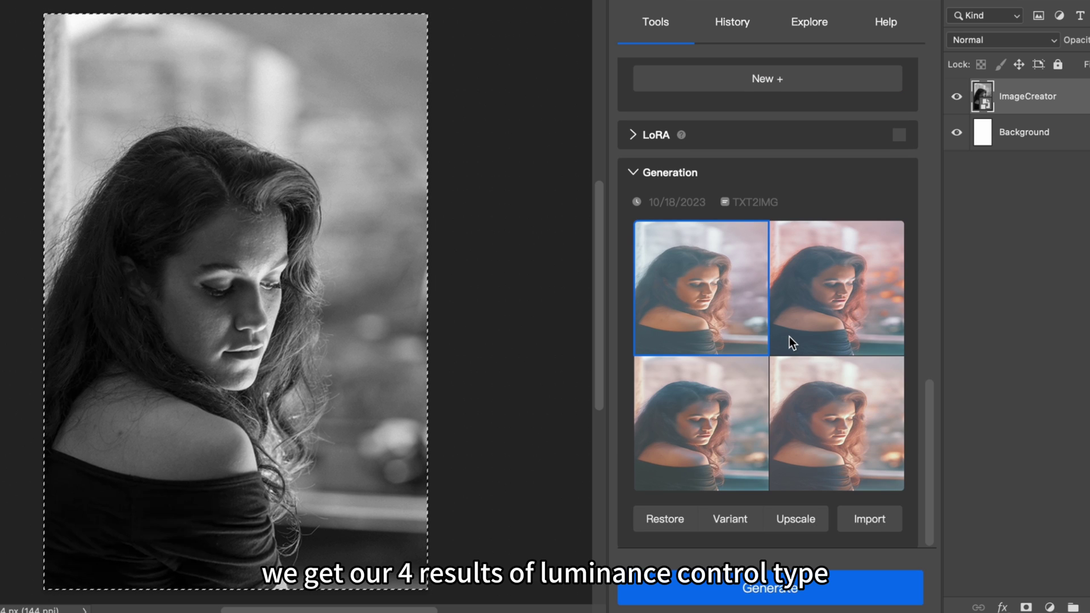
left_click(880, 517)
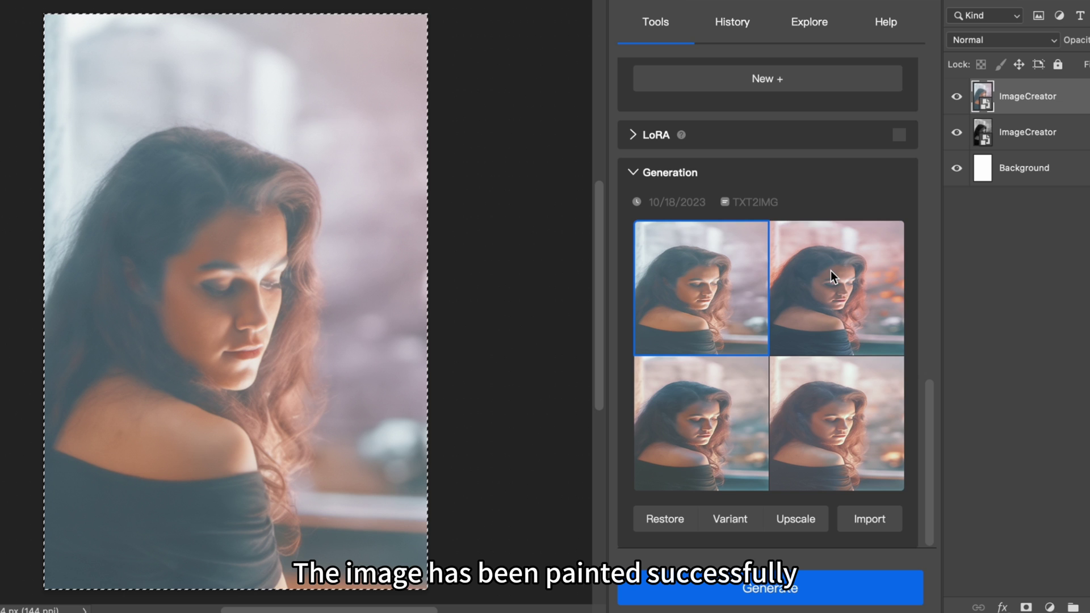
left_click(830, 270)
left_click(883, 522)
left_click(851, 420)
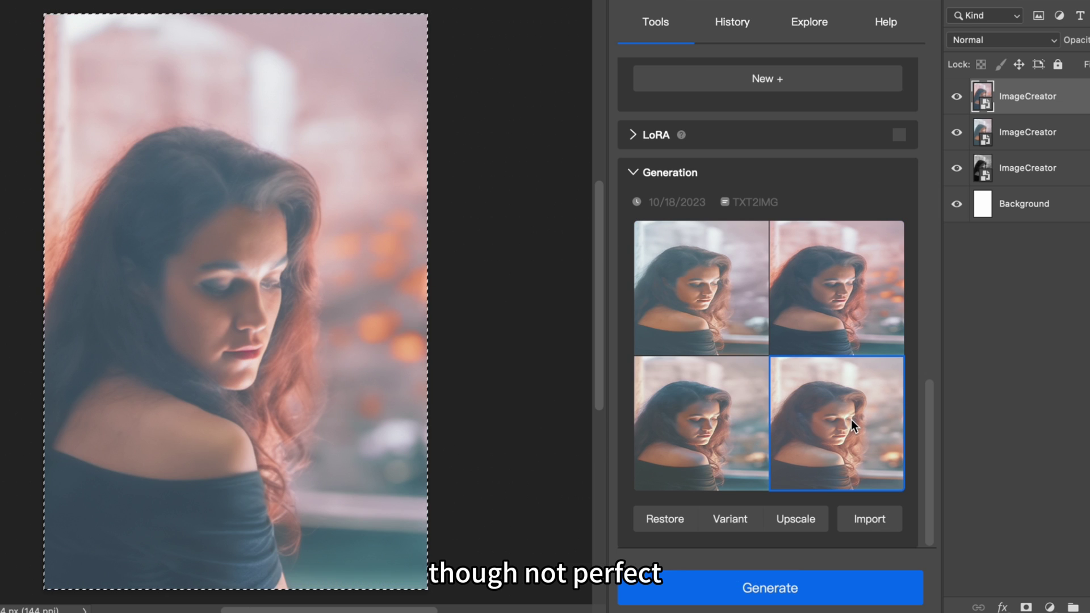
left_click(864, 523)
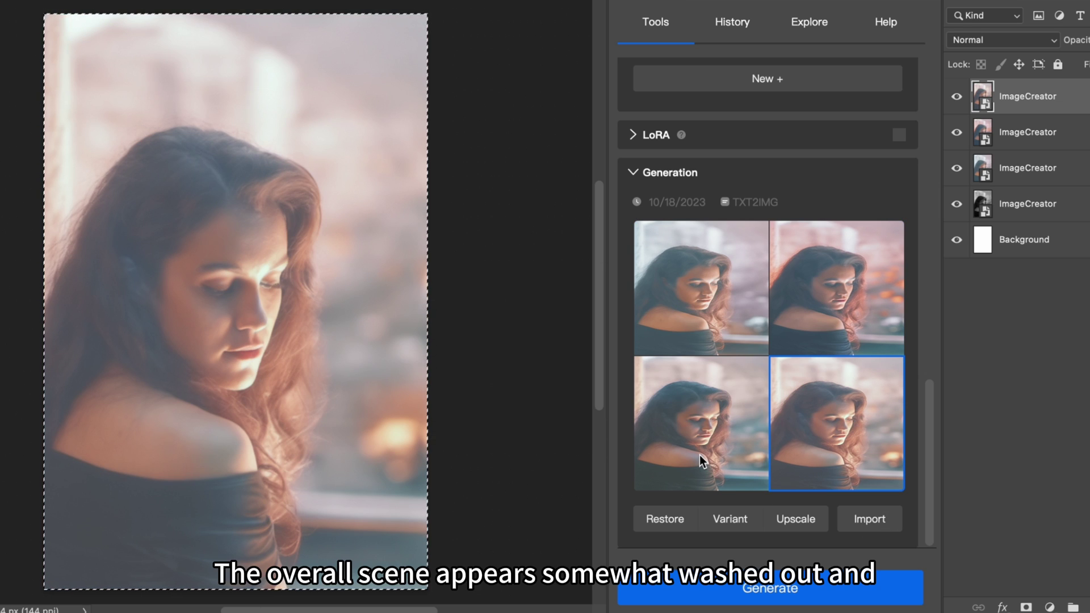
left_click(700, 460)
left_click(890, 526)
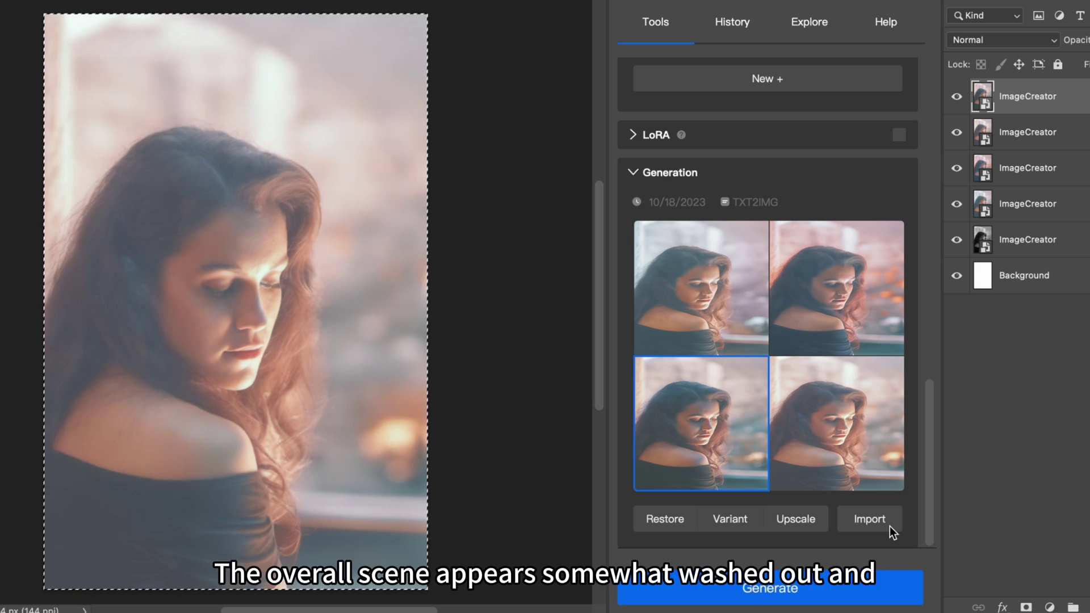
Step: Name the imported layers 128-luminance1, 128-luminance2 and 128-luminance3
double_click(1027, 96)
type("128-luminance")
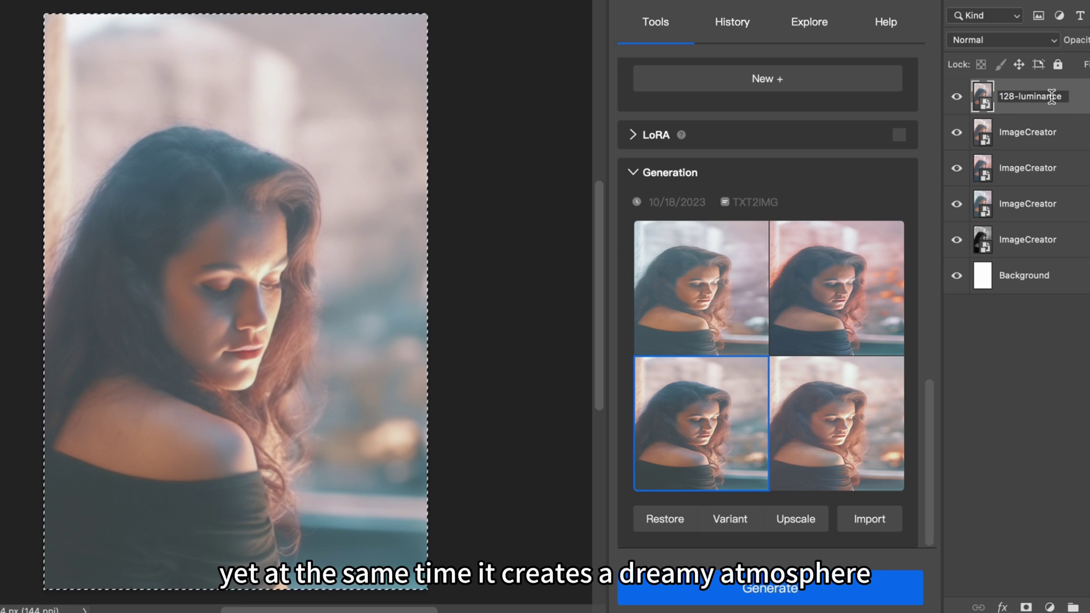
type("1")
key("Tab")
type("1")
type("minance2")
key("Tab")
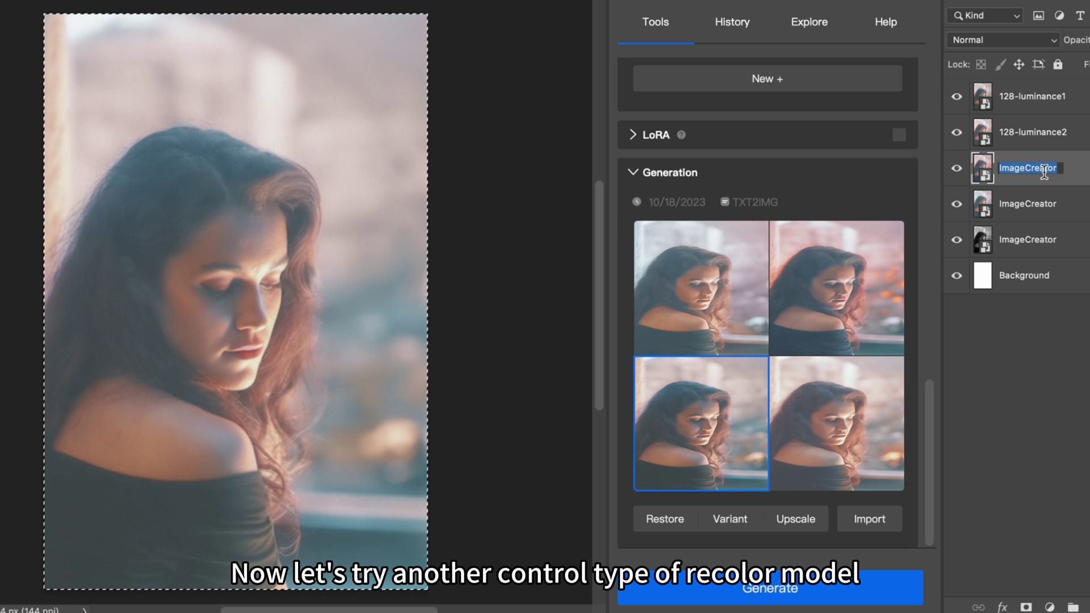
type("128-luminance3")
key("Tab")
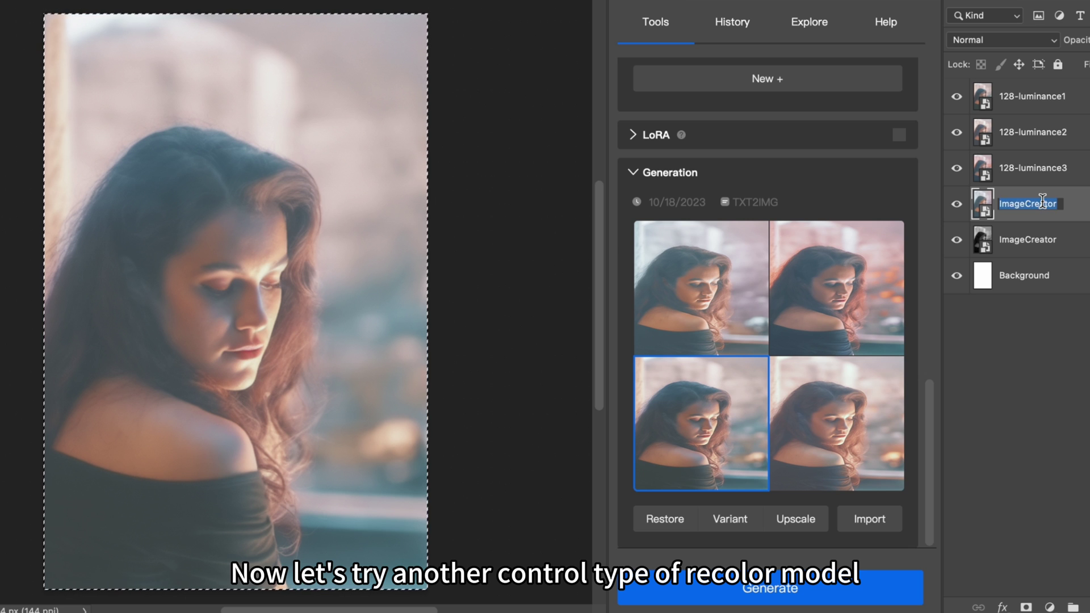
type("128-luminance4")
Step: Name the last layer 128-luminance4, then regenerate using Recolor Intensity
key("Return")
scroll(785, 289, "up", 3)
scroll(785, 289, "up", 2)
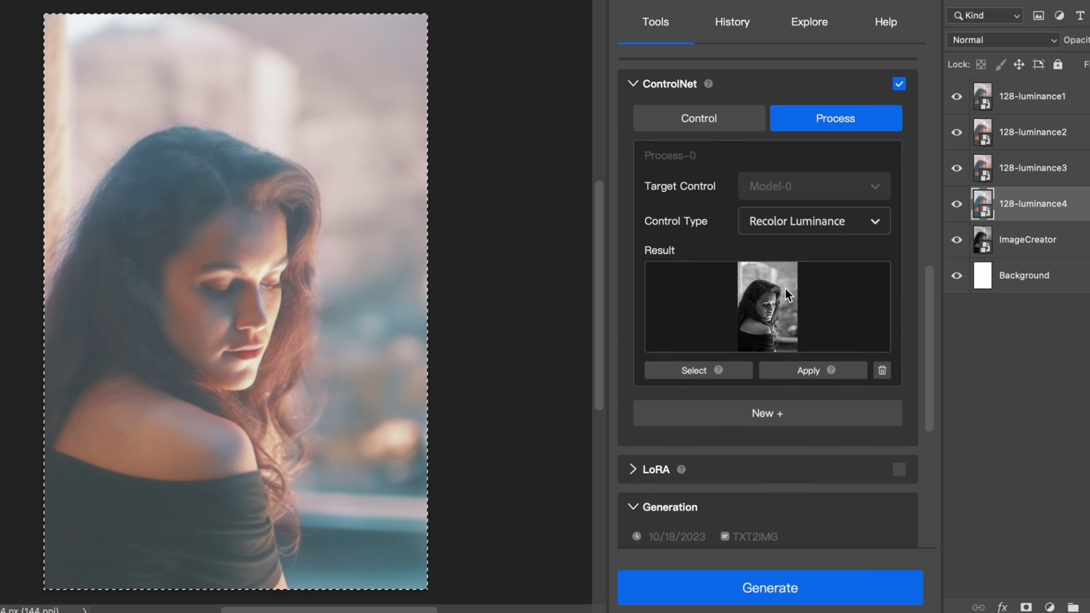
left_click(776, 222)
left_click(823, 280)
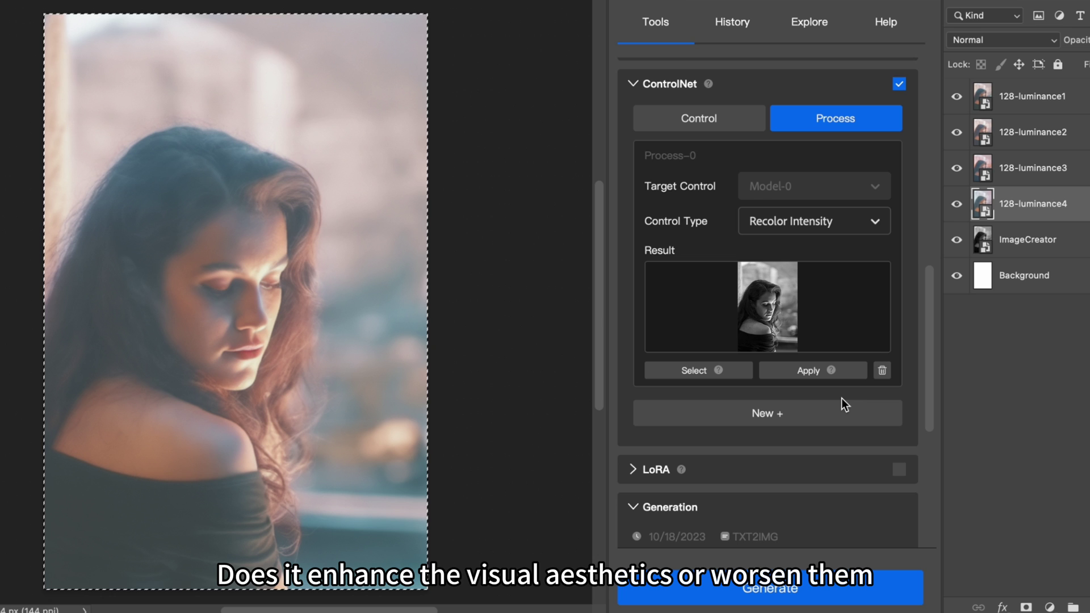
scroll(842, 445, "down", 2)
scroll(842, 445, "down", 3)
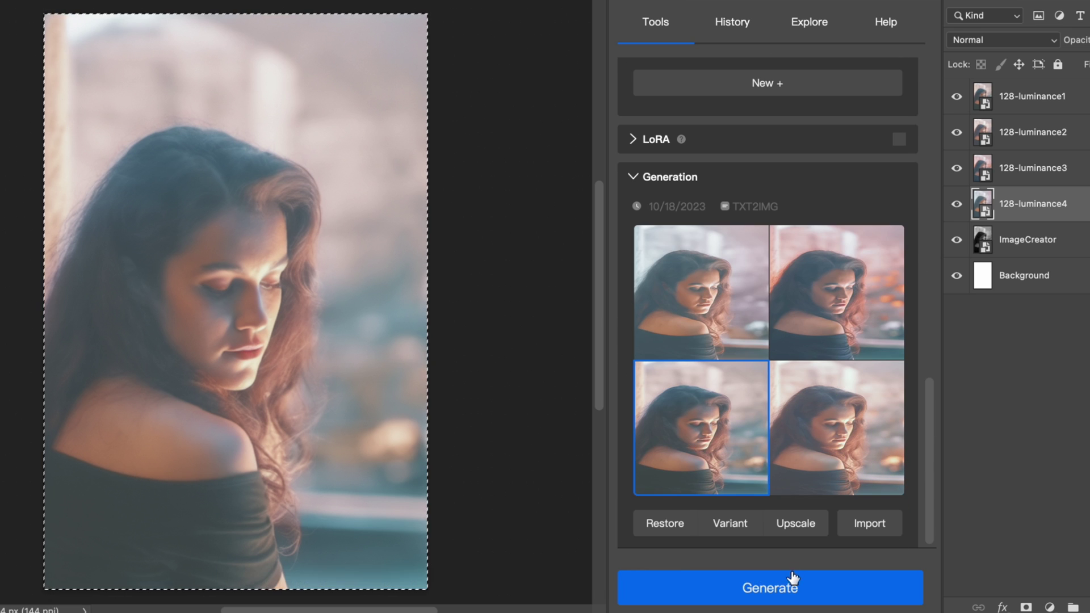
left_click(782, 600)
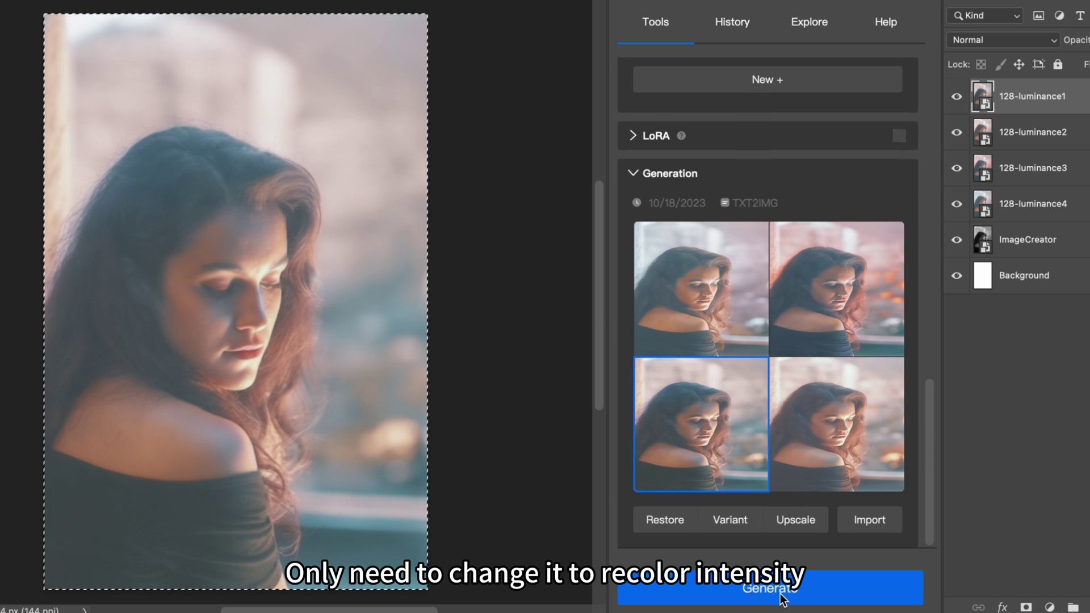
left_click(782, 600)
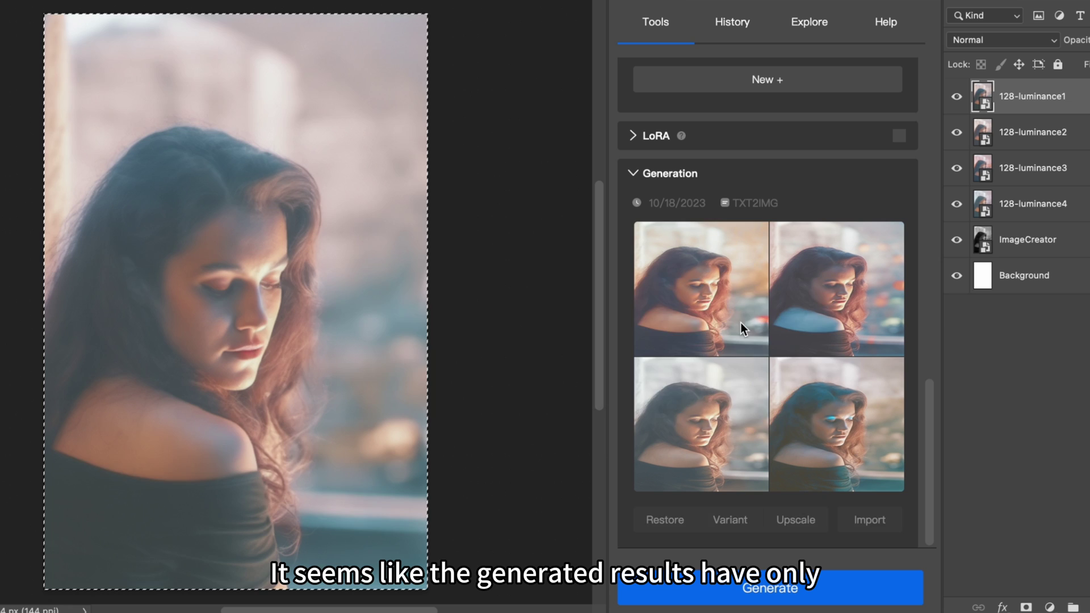
Step: Import all four Recolor Intensity results as layers
left_click(740, 323)
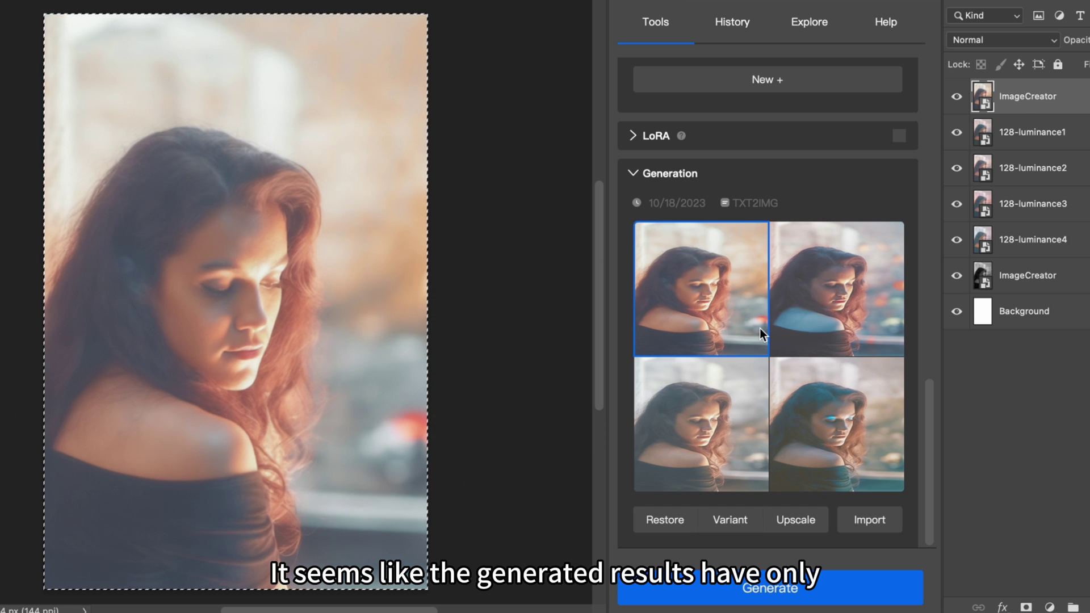
left_click(837, 317)
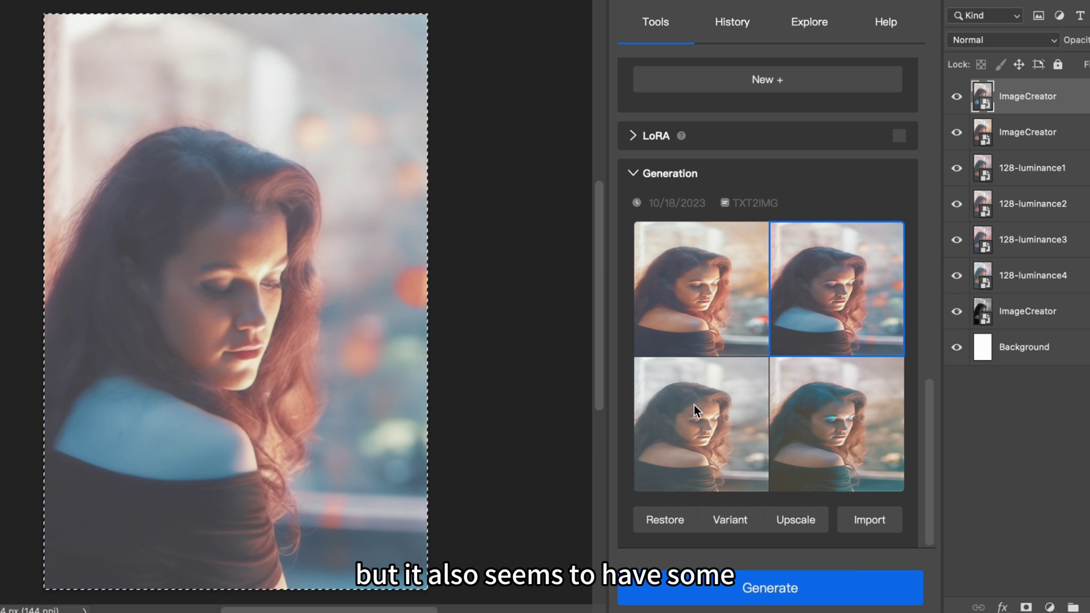
left_click(694, 409)
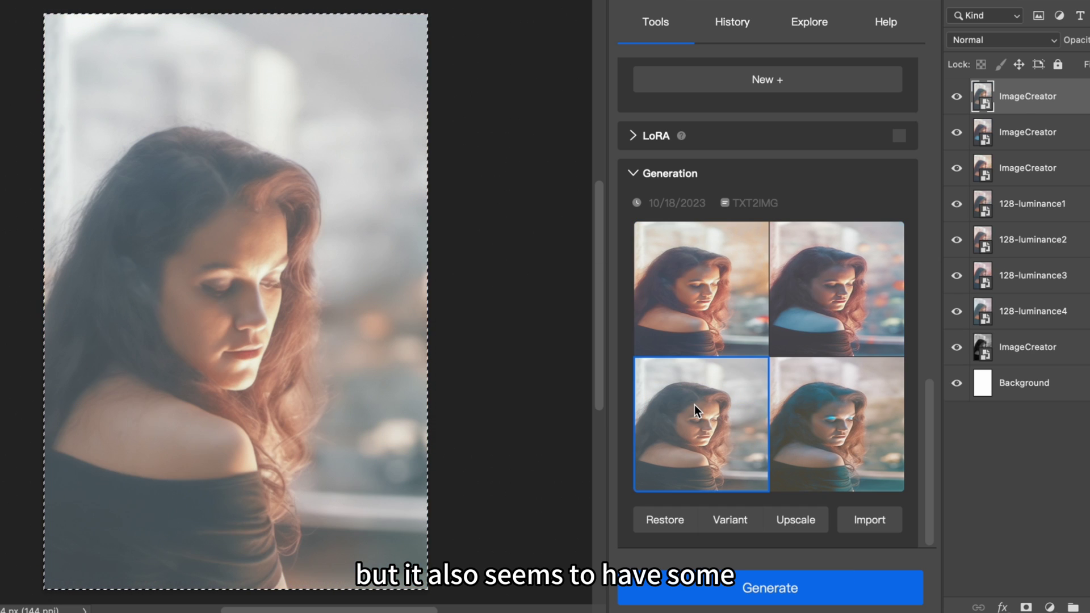
left_click(834, 412)
left_click(855, 446)
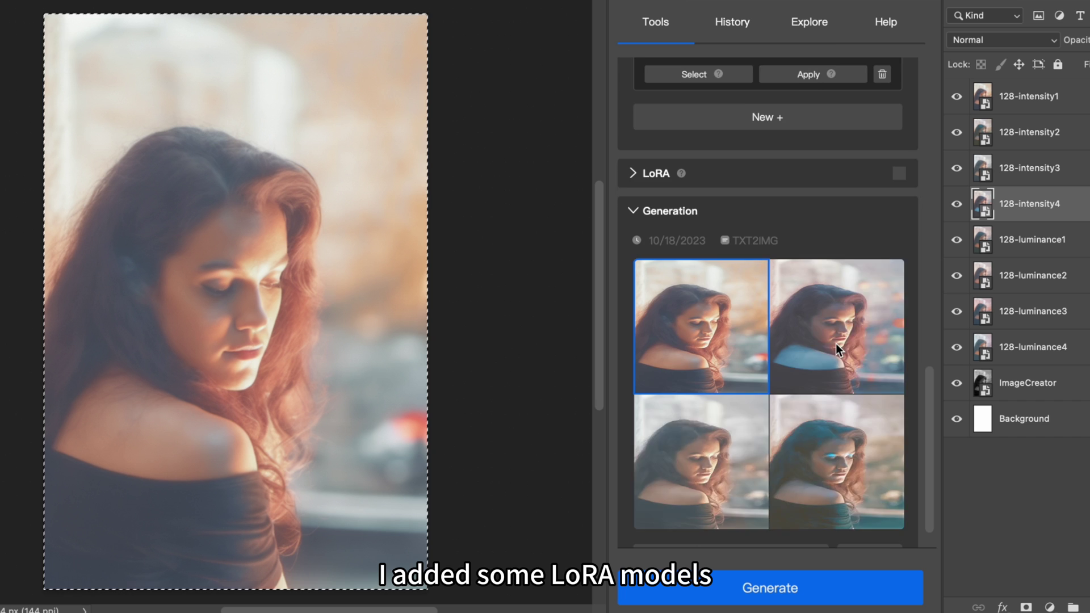
scroll(835, 344, "up", 2)
scroll(835, 343, "up", 3)
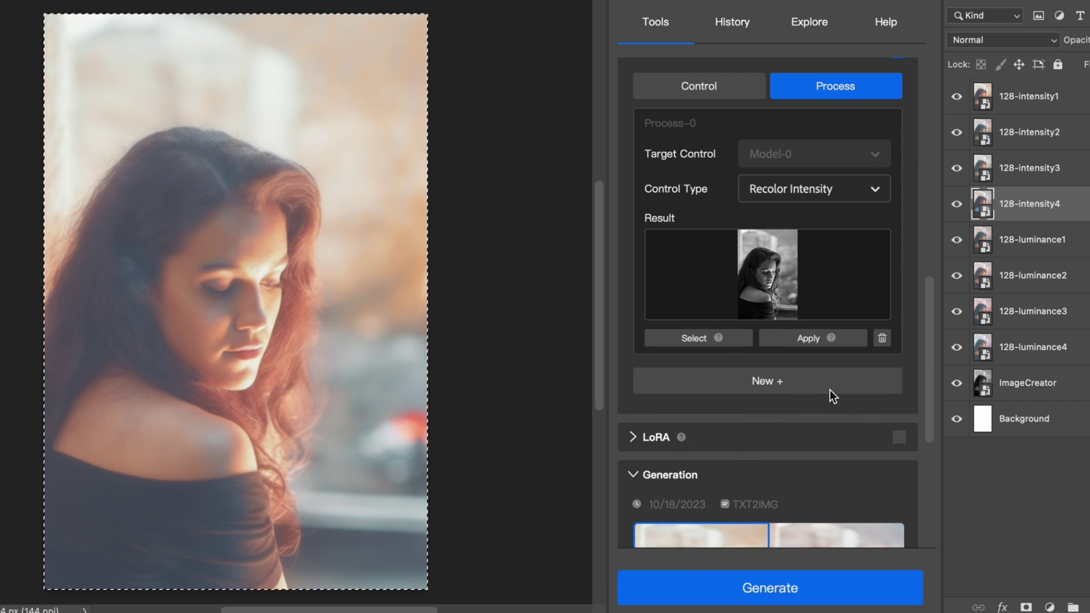
scroll(830, 390, "down", 1)
scroll(866, 400, "down", 2)
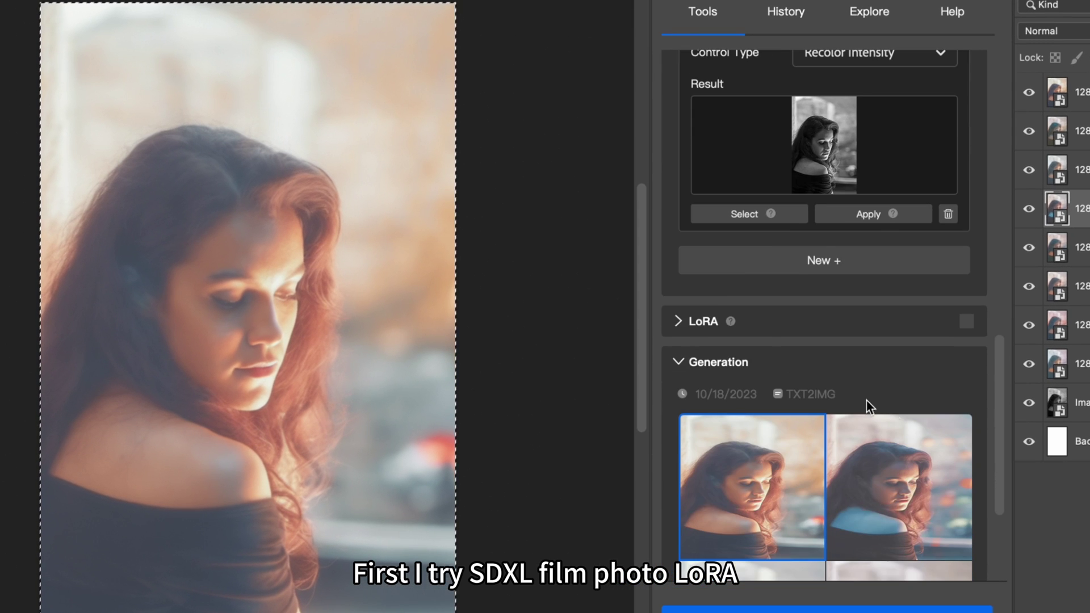
Step: Enable LoRA with SDXL FILM PHOTOV1.0 and generate new recolors
left_click(682, 323)
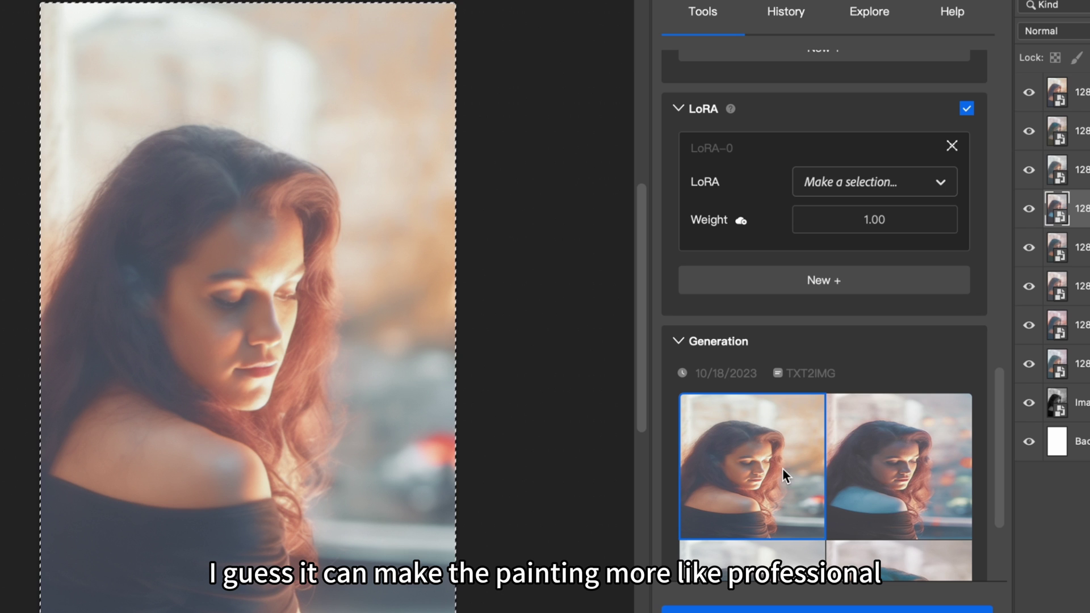
left_click(910, 182)
left_click(894, 331)
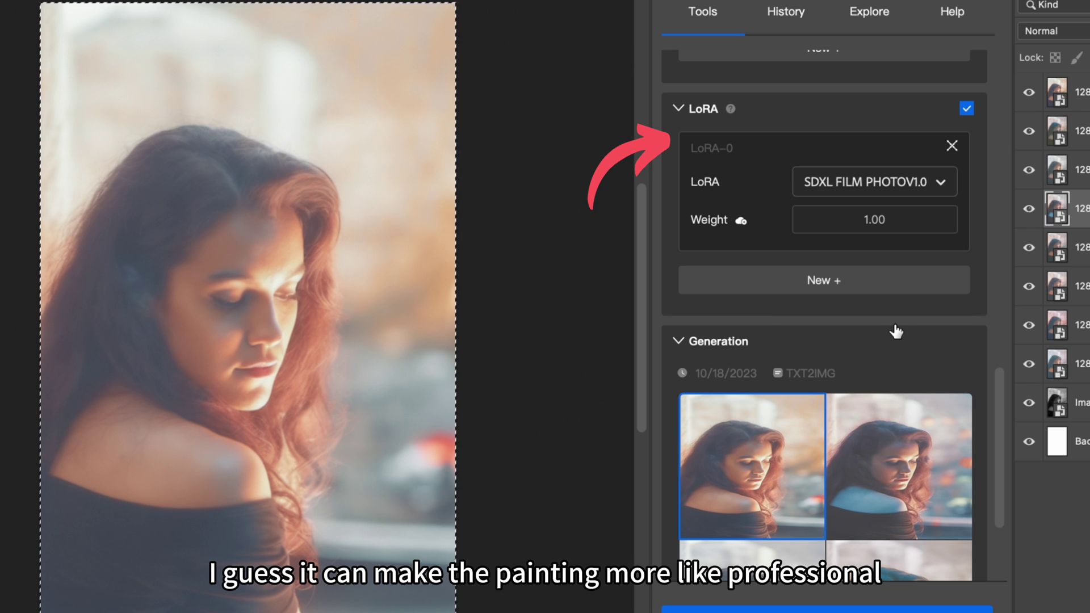
scroll(893, 264, "down", 3)
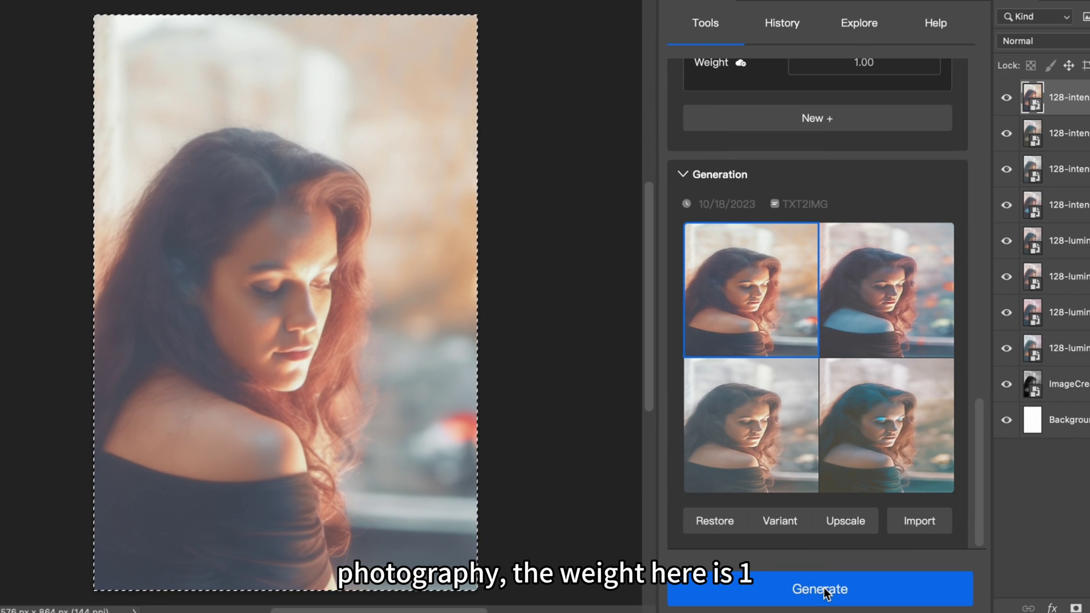
left_click(823, 588)
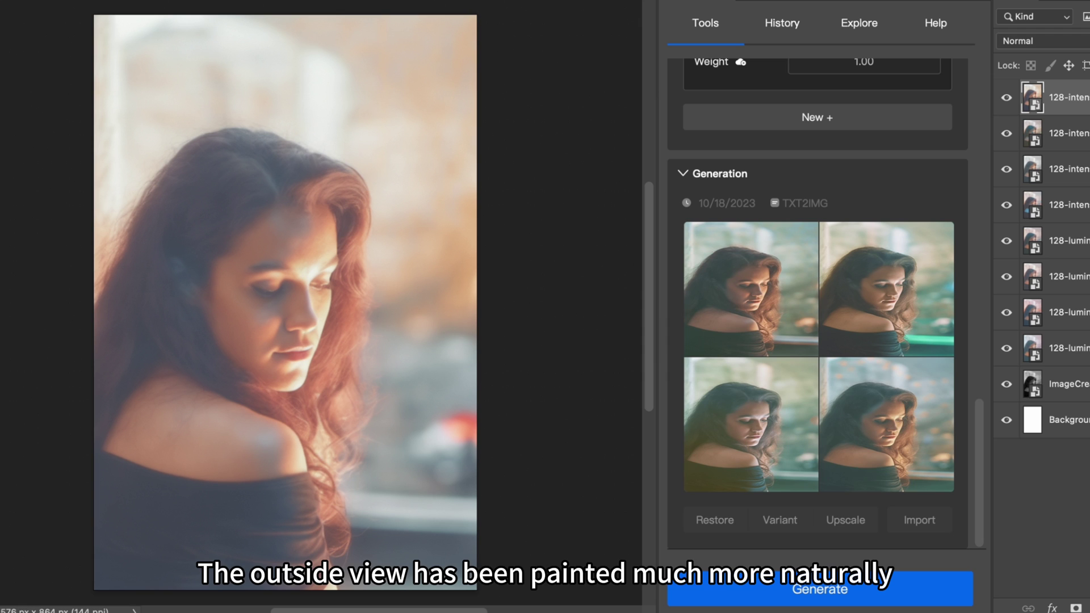
Step: Import the four film-LoRA results as layers and add a second LoRA slot
left_click(763, 322)
left_click(895, 310)
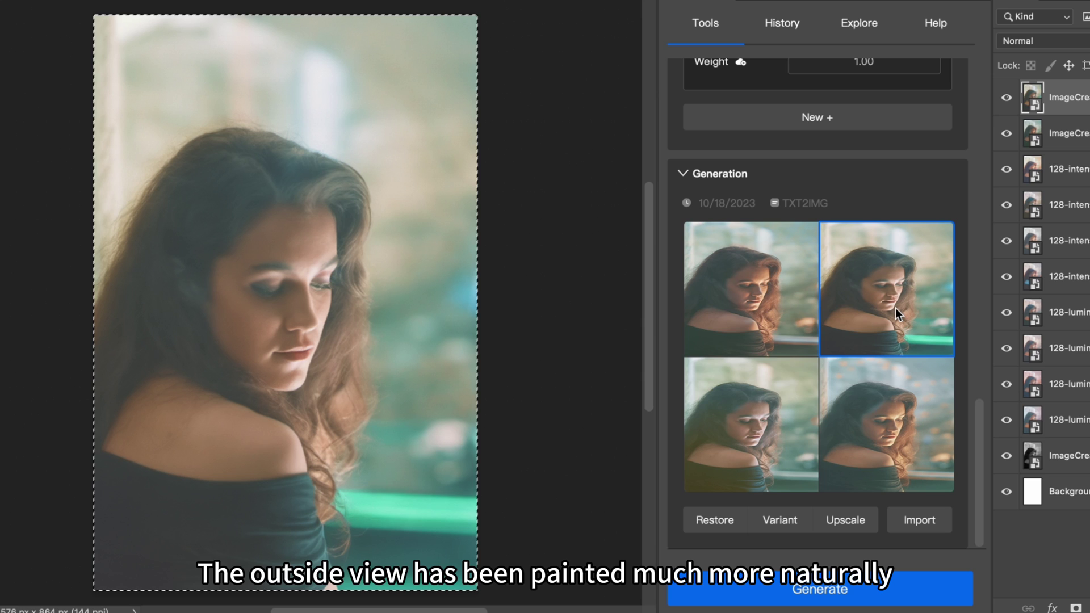
left_click(741, 423)
left_click(878, 428)
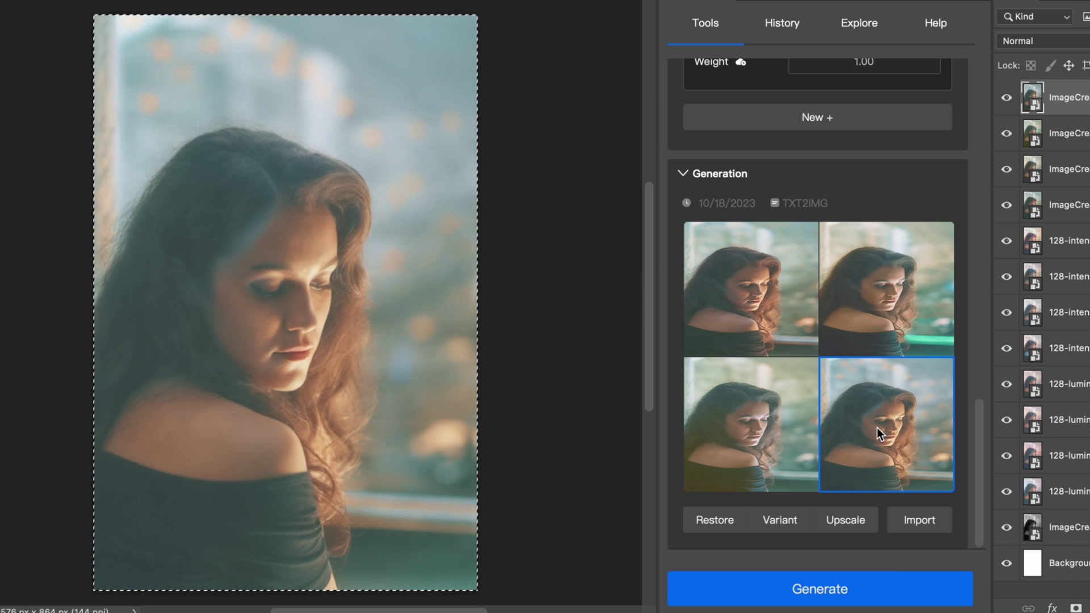
scroll(913, 281, "up", 3)
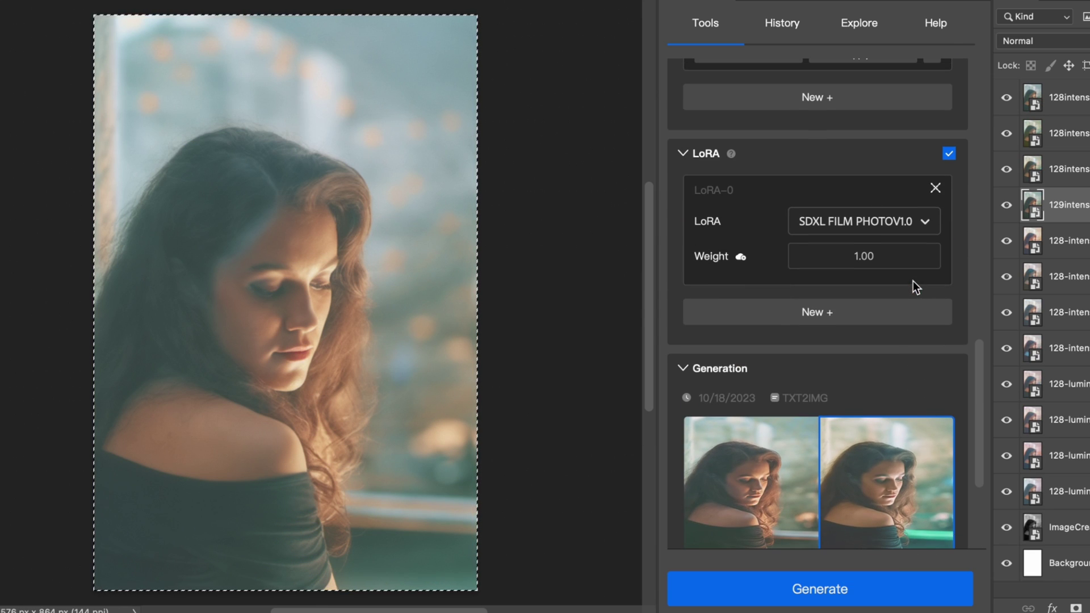
left_click(822, 313)
Step: Filter My Models to personal access and open the SDXL FaeTastic Detail page
left_click(851, 339)
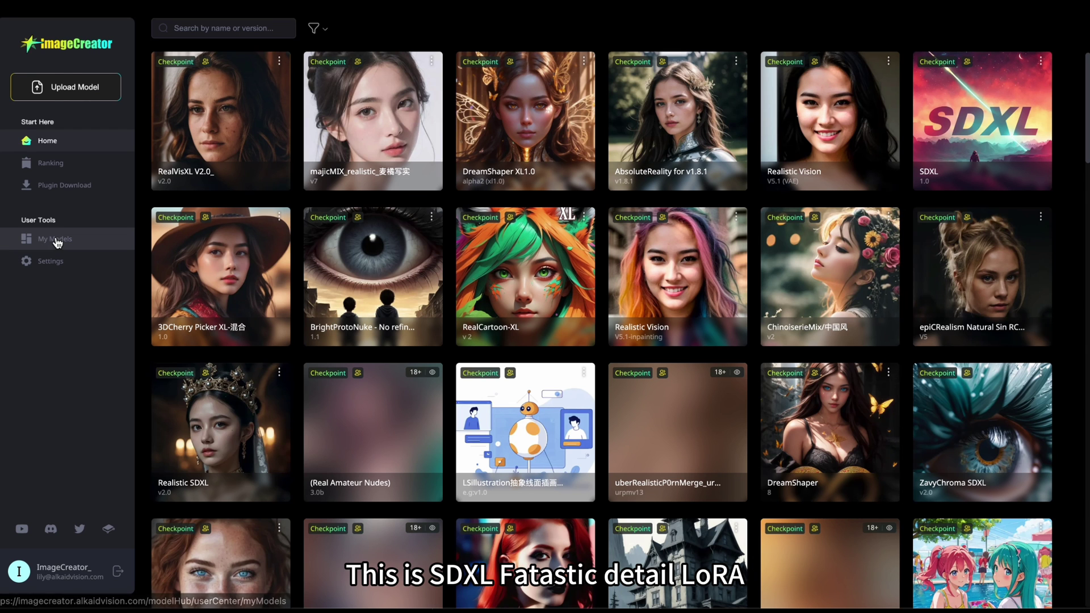
left_click(57, 243)
left_click(318, 29)
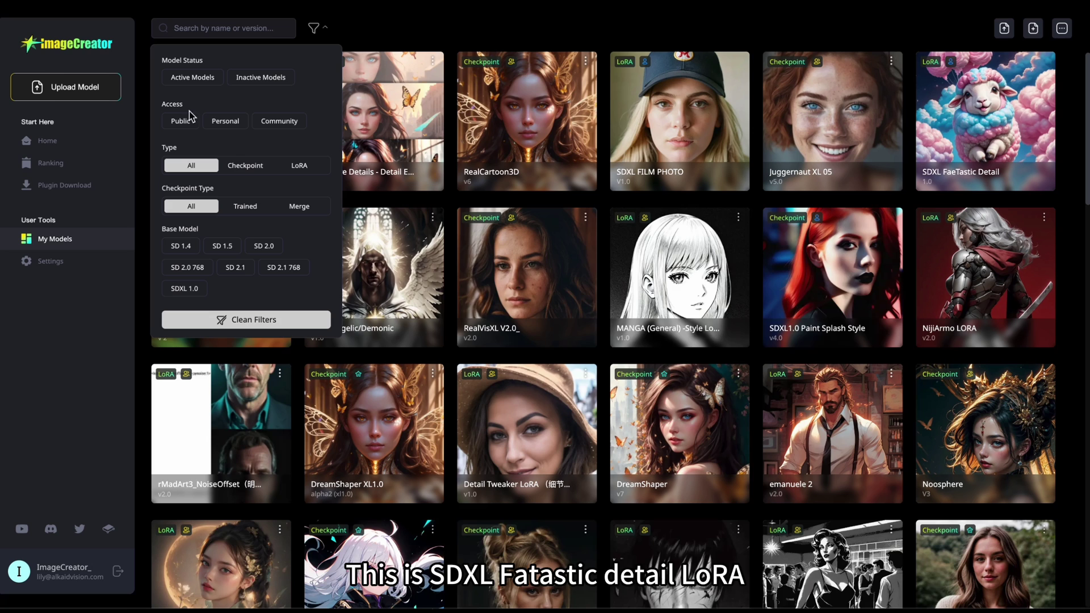
left_click(225, 121)
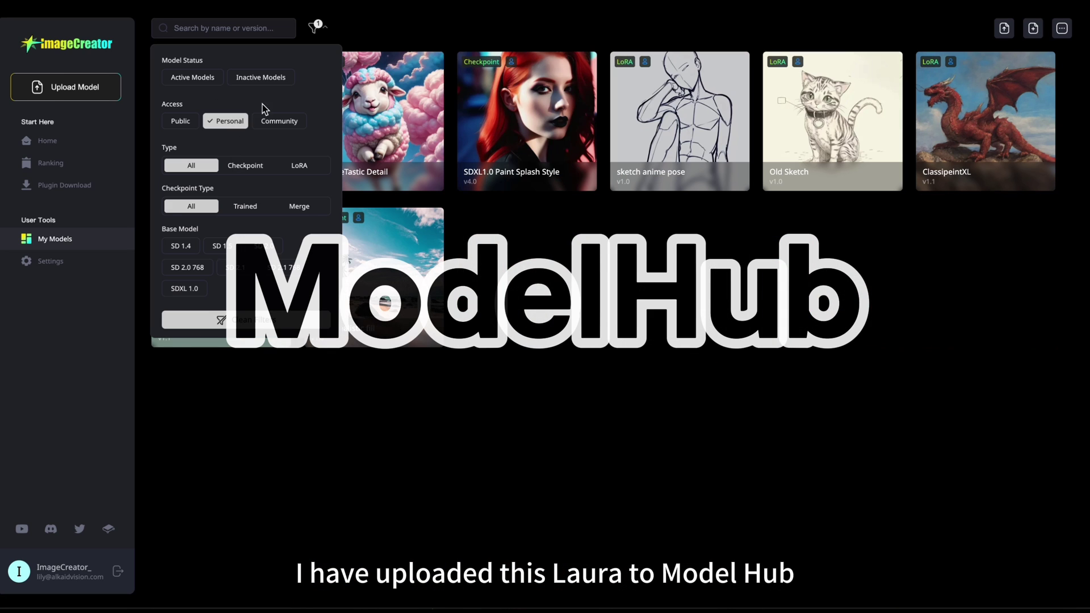
left_click(407, 31)
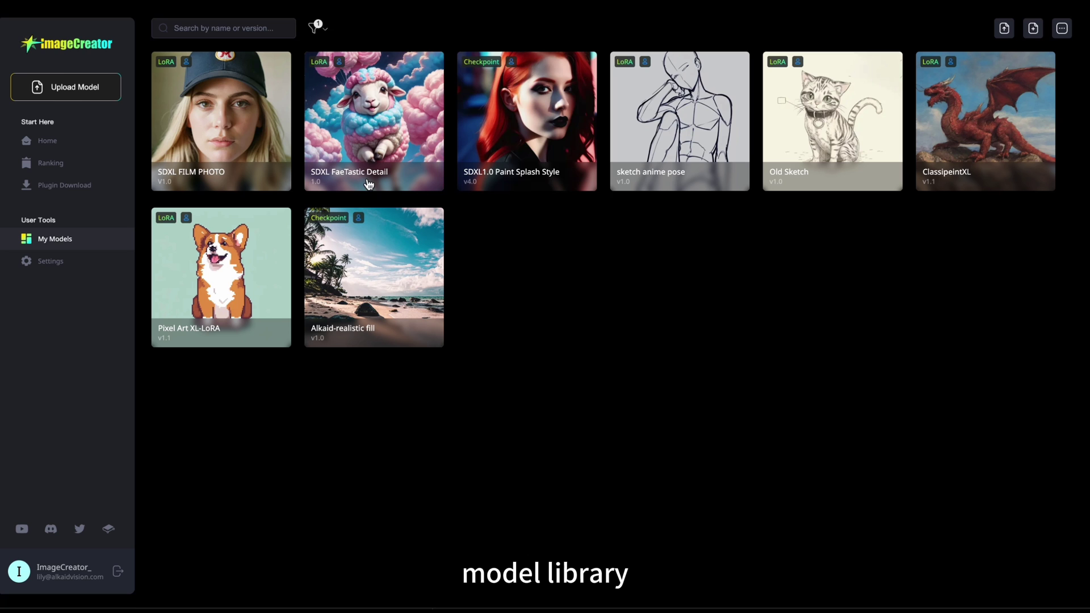
left_click(378, 139)
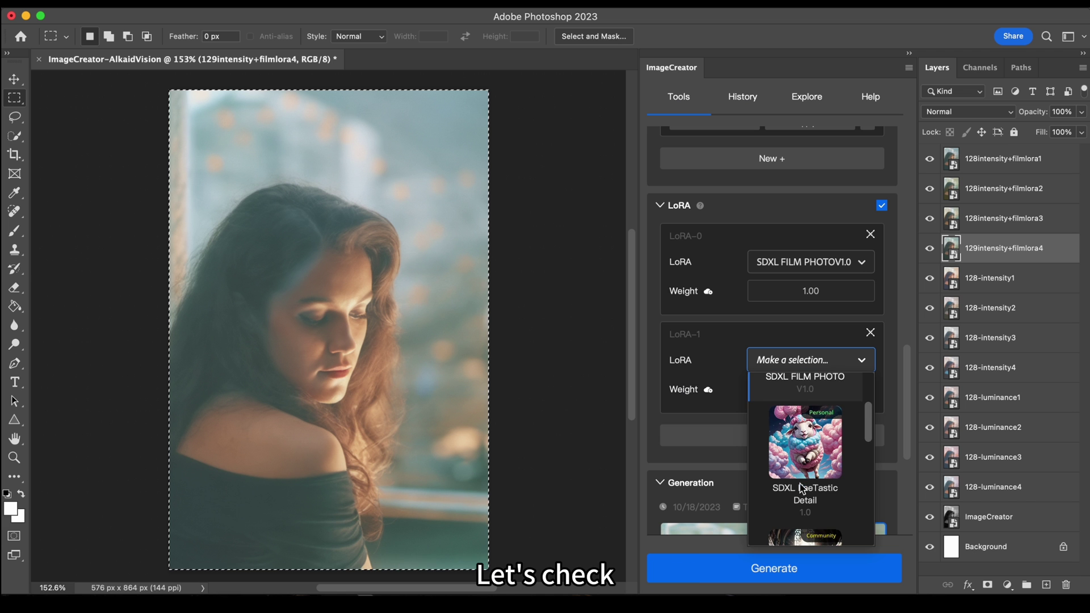
Step: Use SDXL FaeTastic Detail as the second LoRA, generate, and import the top two results
left_click(801, 456)
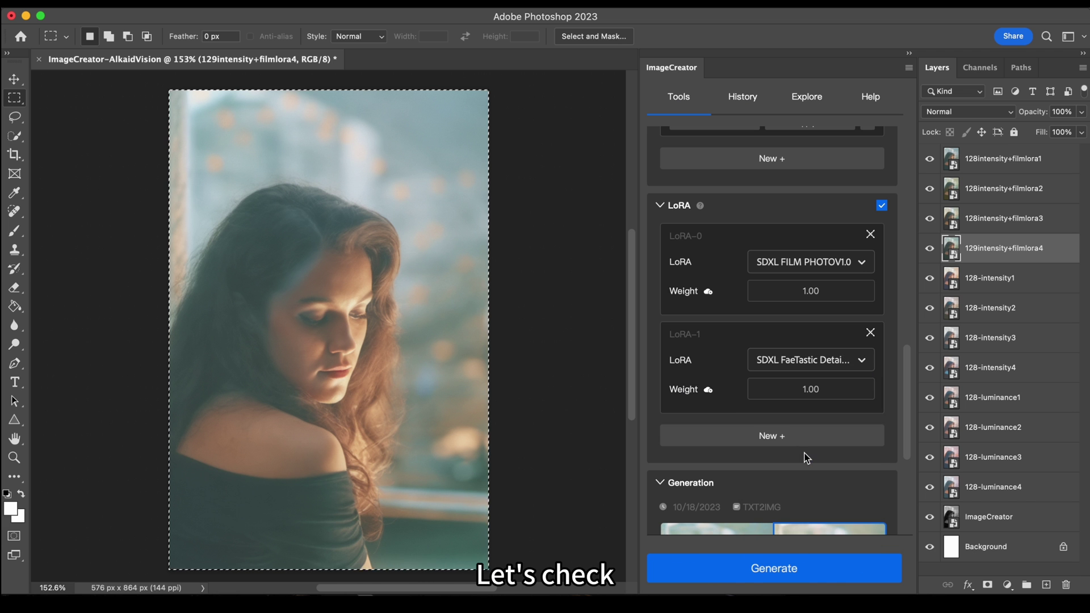
scroll(798, 460, "down", 3)
scroll(798, 459, "down", 1)
scroll(798, 459, "down", 1)
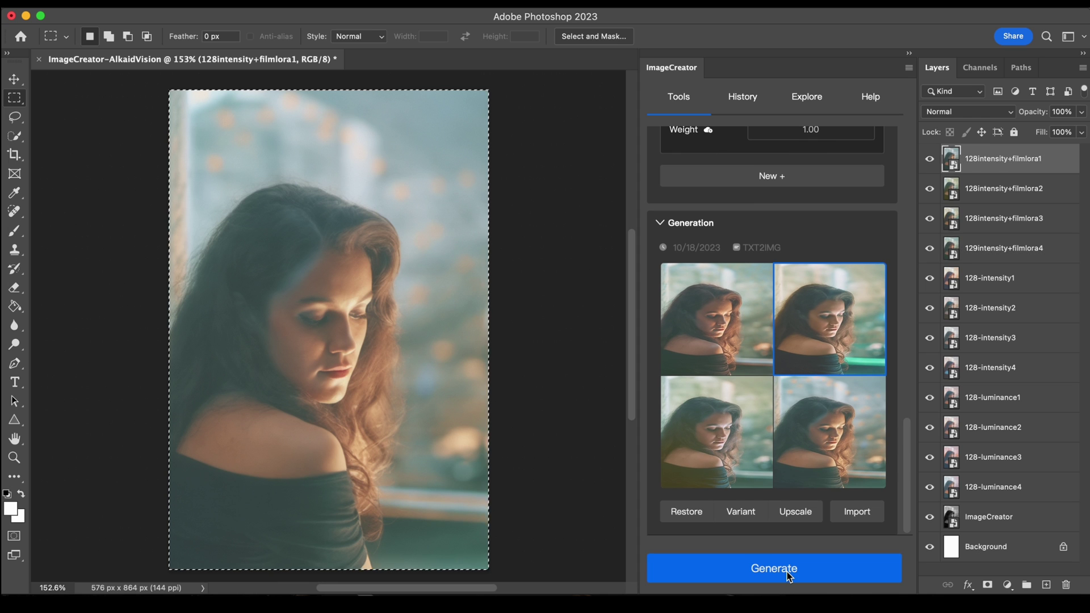
left_click(787, 571)
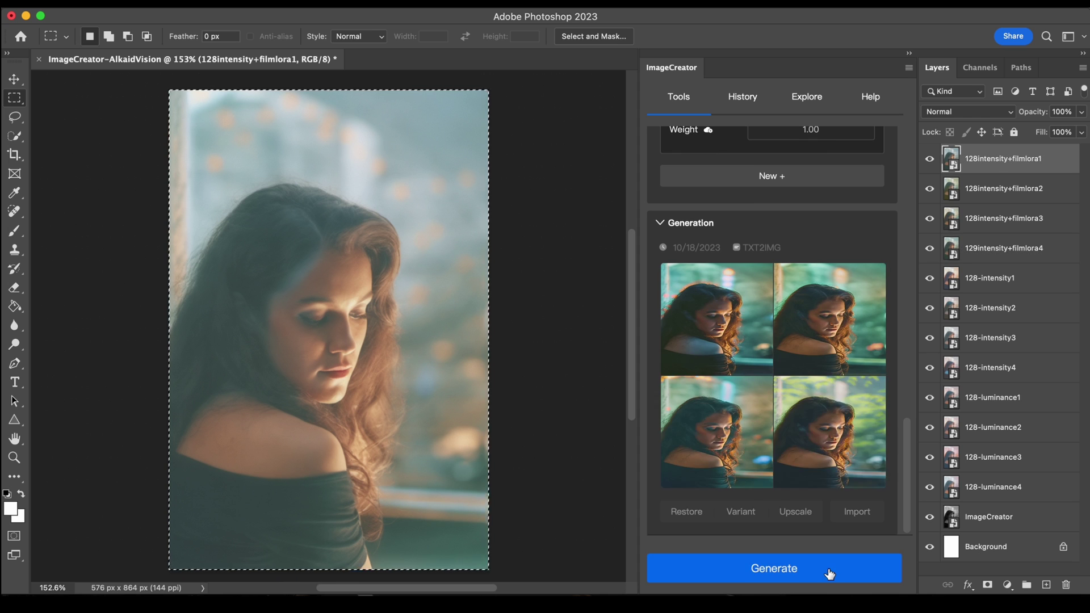
left_click(856, 512)
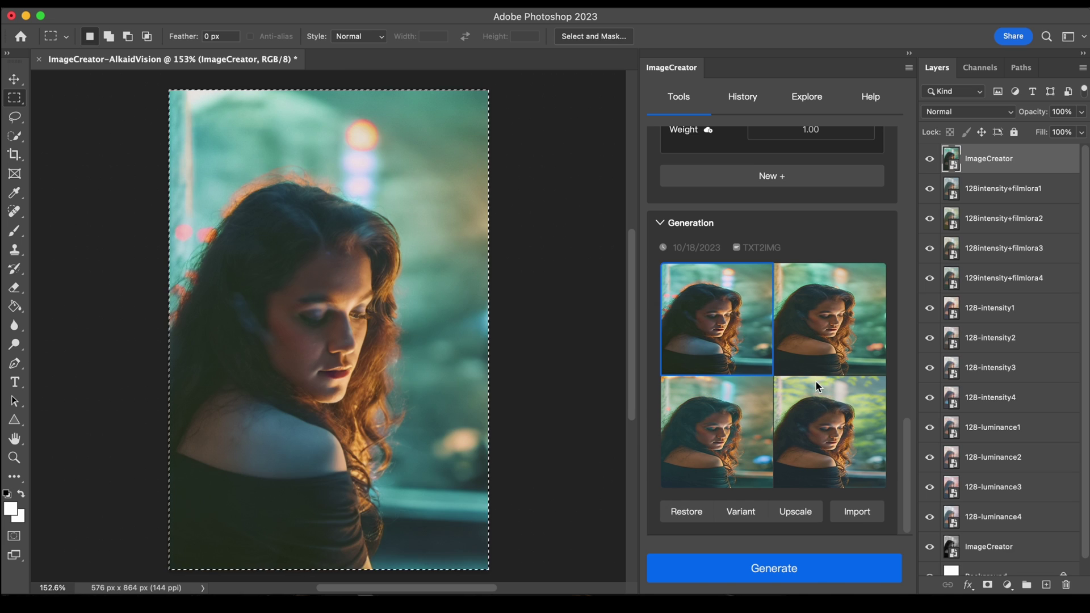
left_click(847, 361)
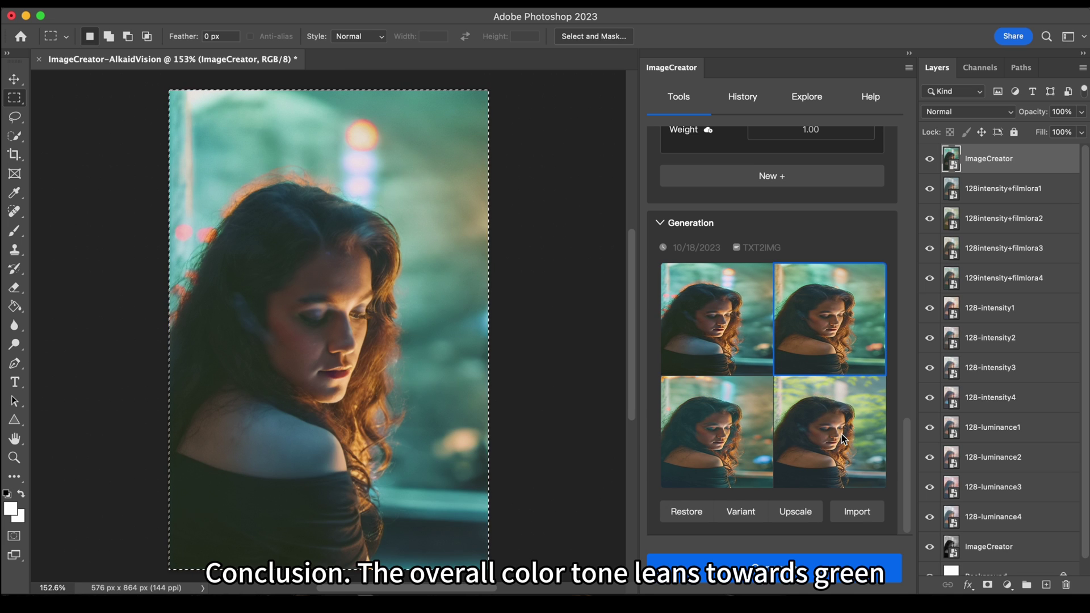
left_click(856, 514)
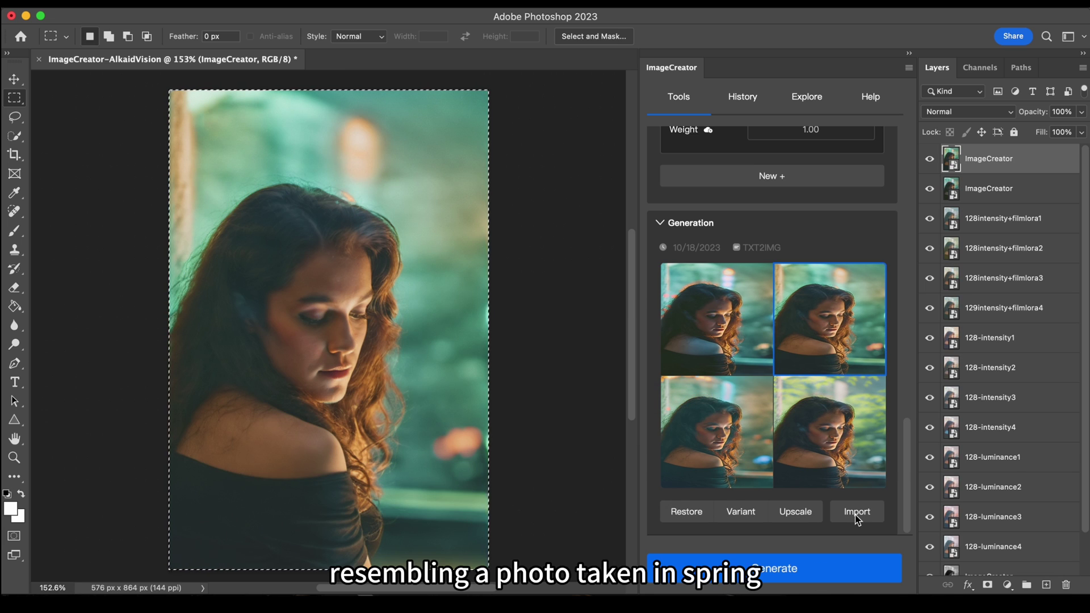
Step: Import the bottom-right and bottom-left results, importing the bottom-right one a second time
left_click(841, 466)
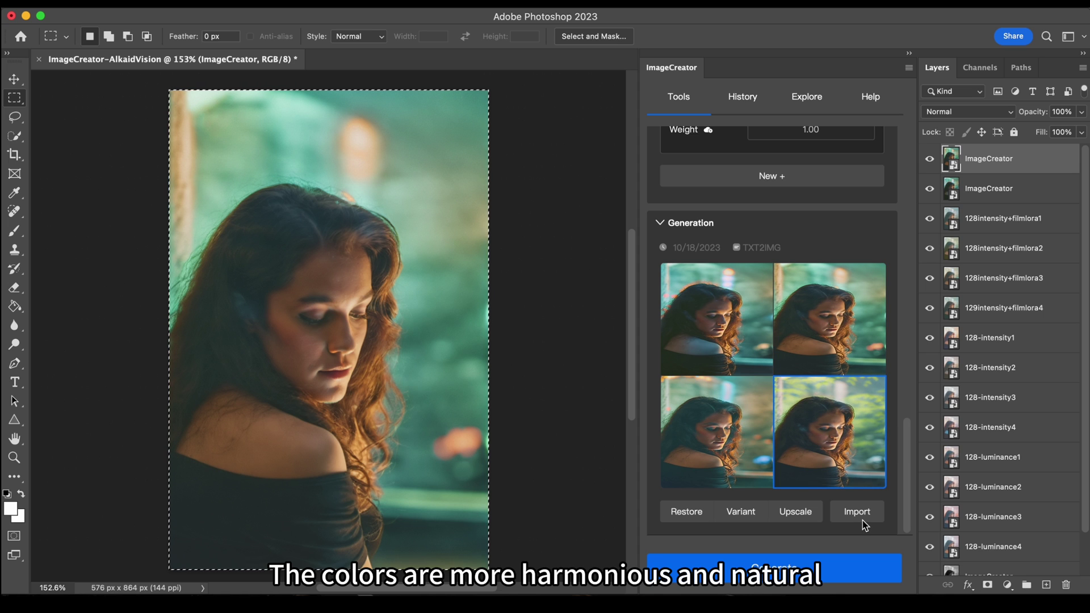
left_click(862, 520)
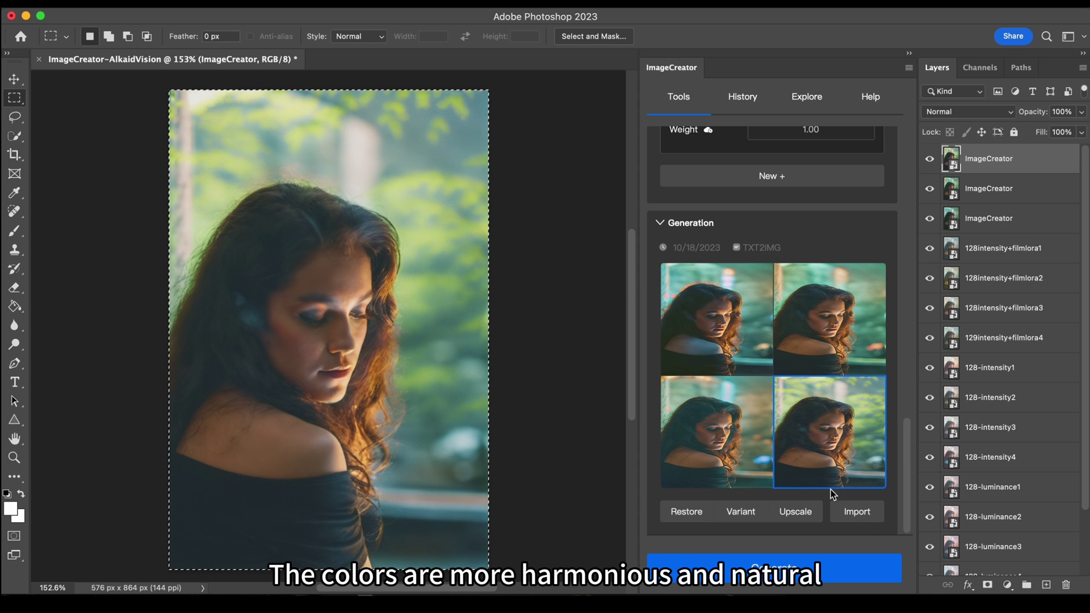
left_click(728, 467)
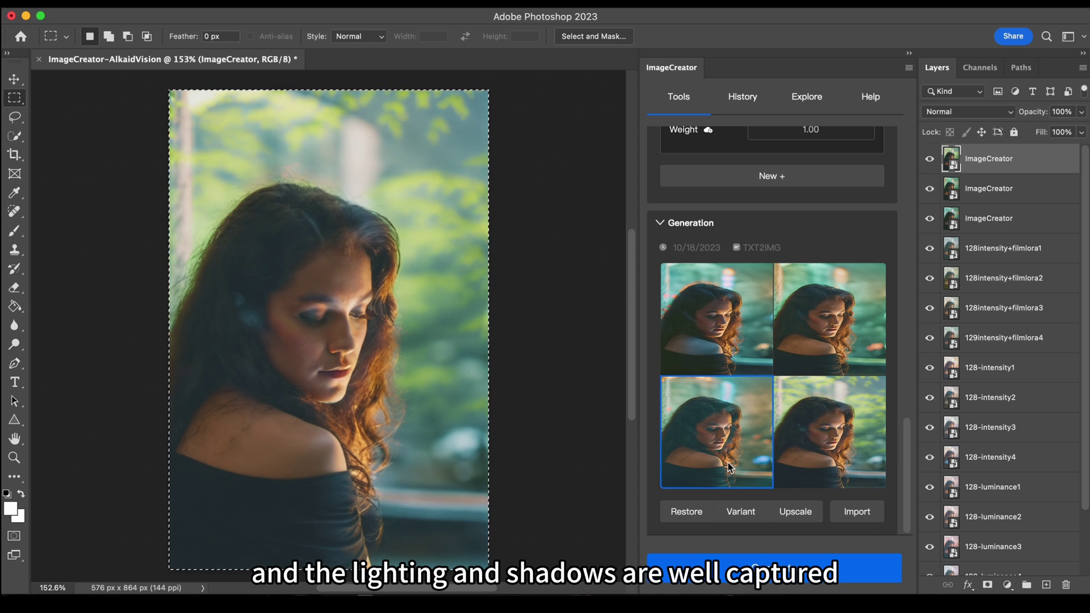
left_click(868, 519)
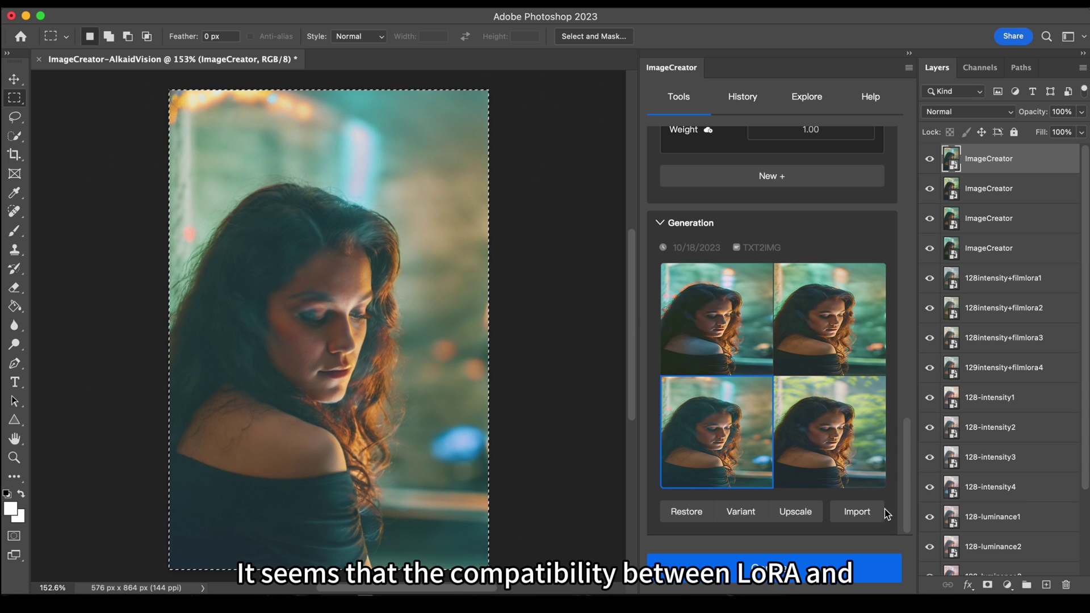
left_click(869, 421)
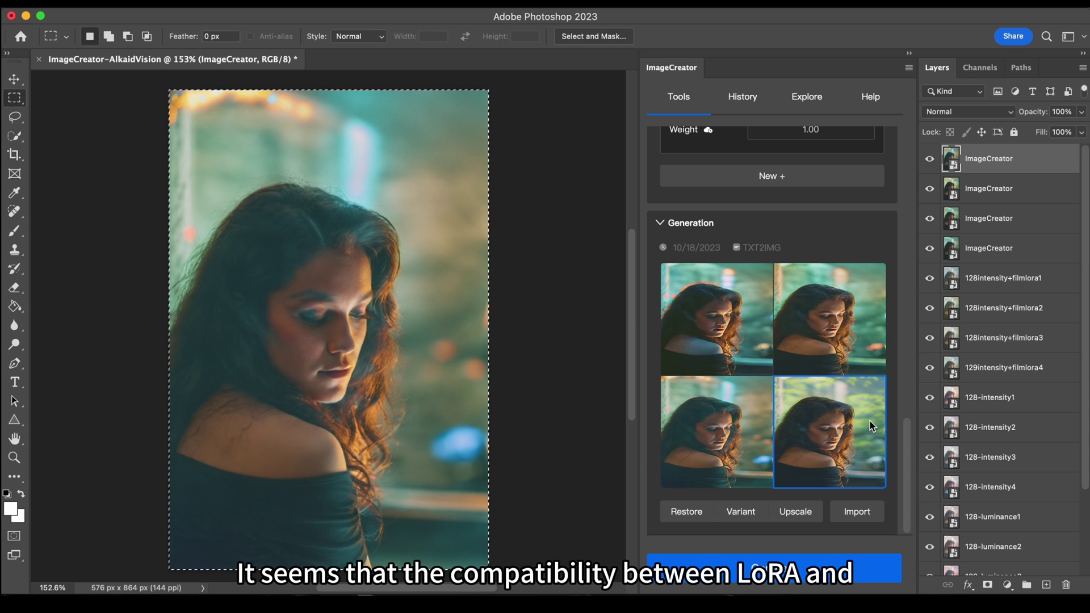
left_click(859, 511)
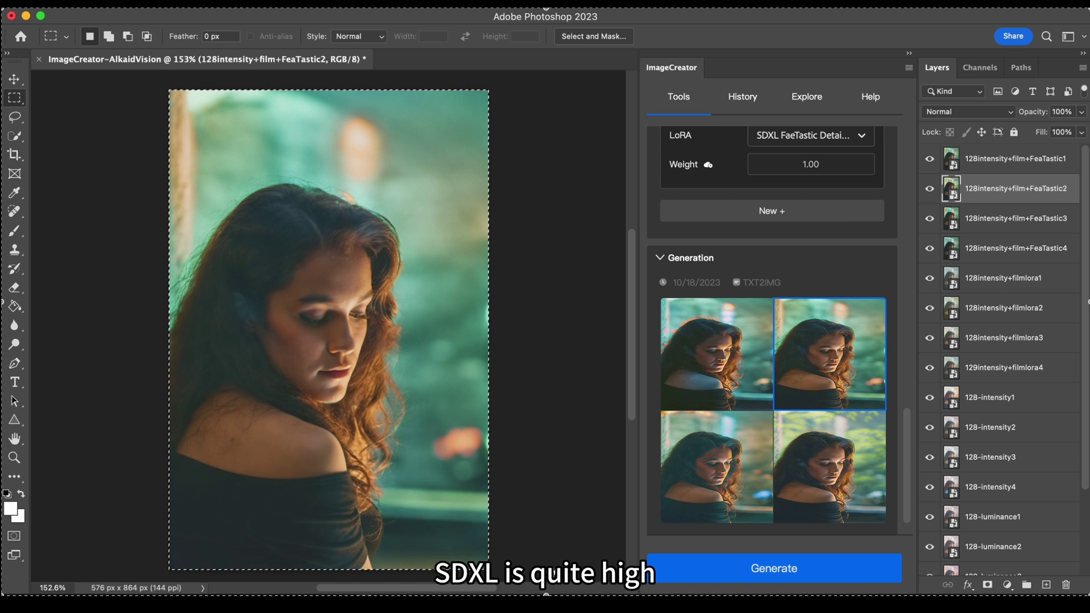